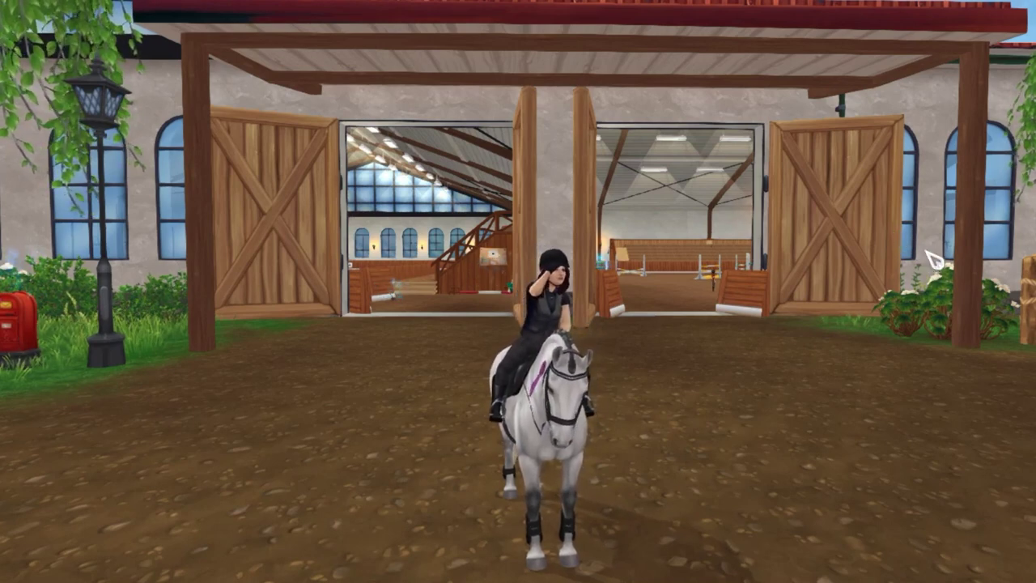
Open the game settings and review the Разное options down to Скрыть интерфейс, plus the Графика, Звук and Игра settings.
key("Escape")
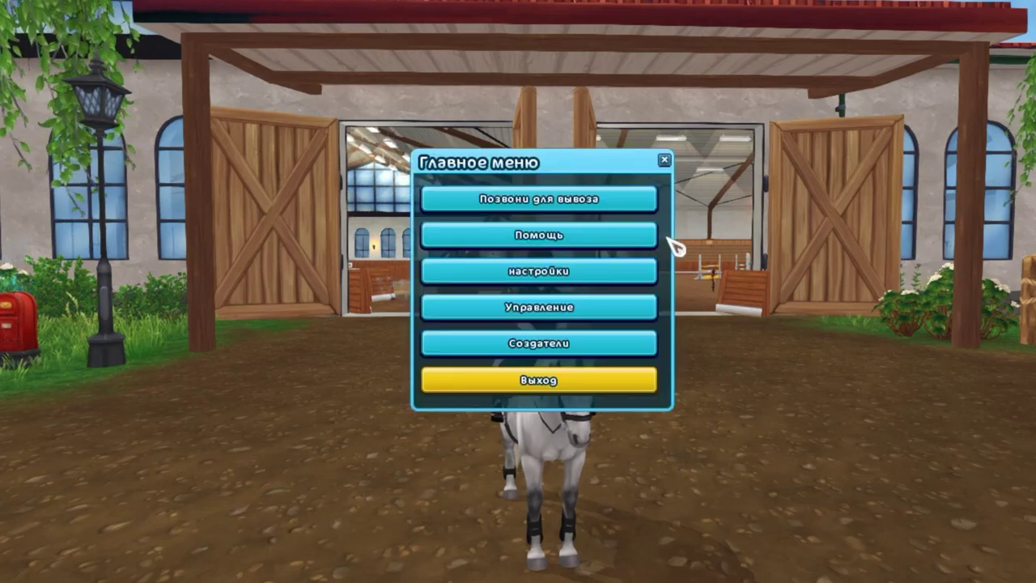
left_click(591, 277)
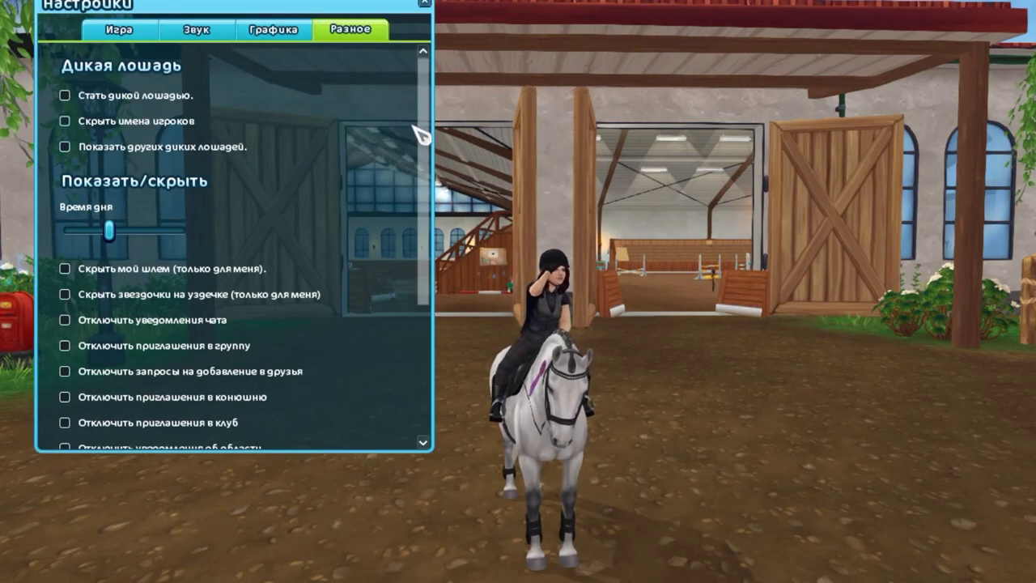
left_click_drag(417, 128, 423, 261)
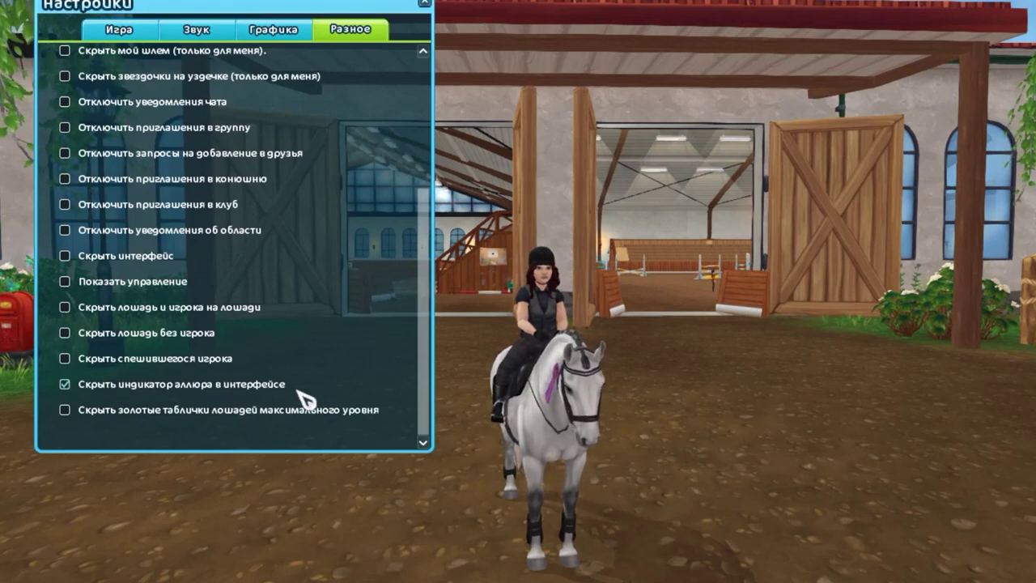
mouse_move(192, 266)
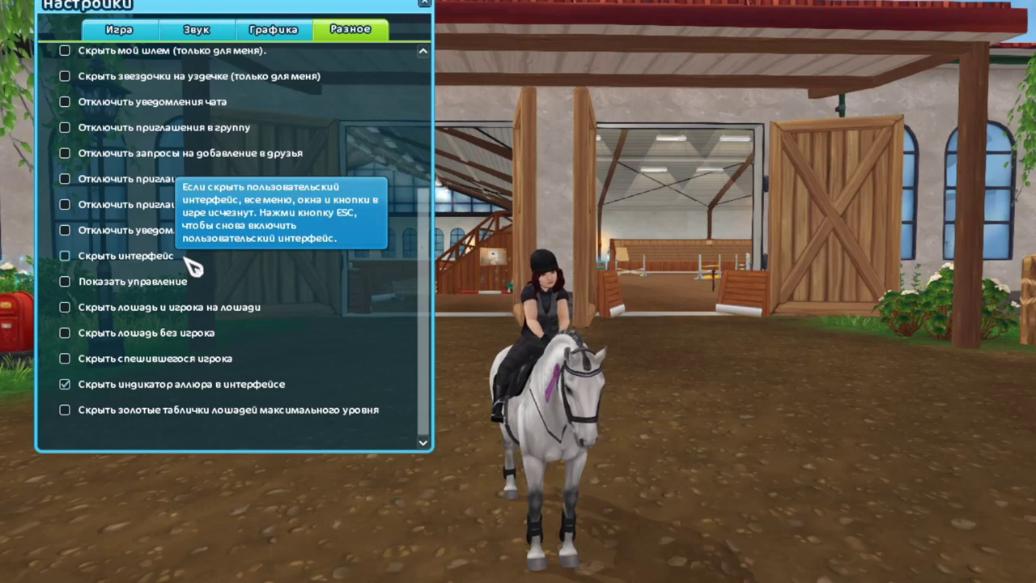
left_click(287, 32)
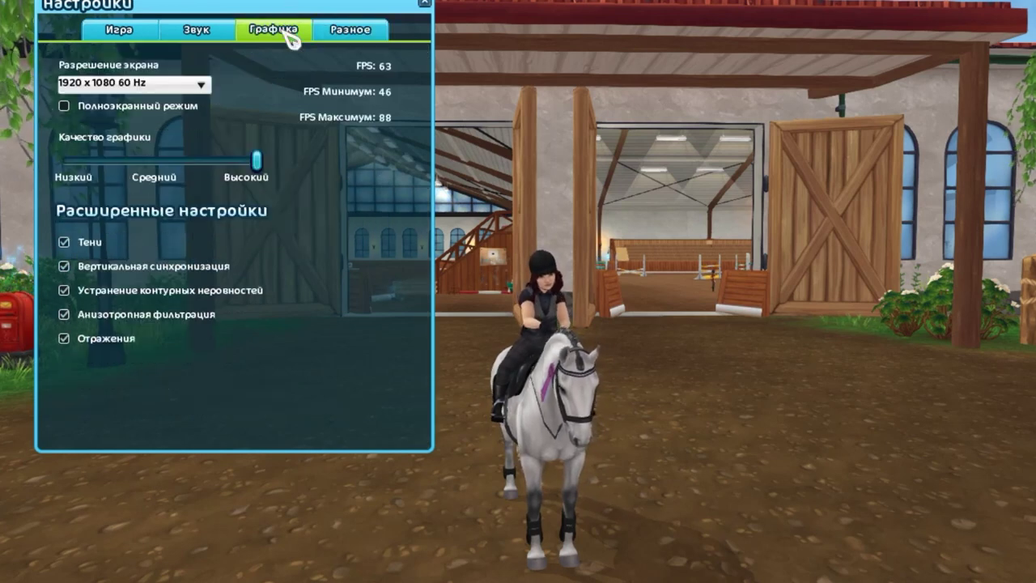
left_click(220, 34)
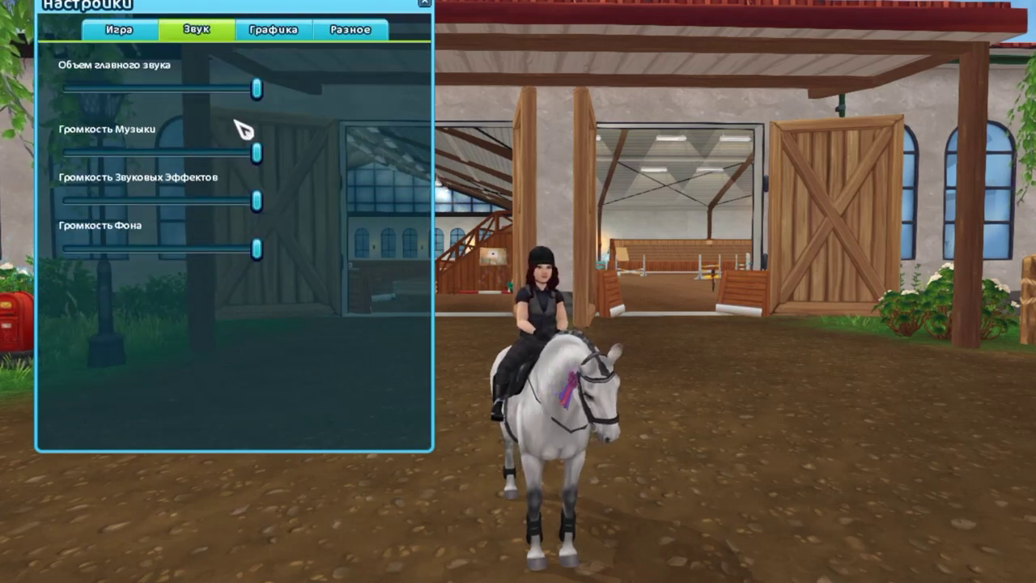
left_click(126, 32)
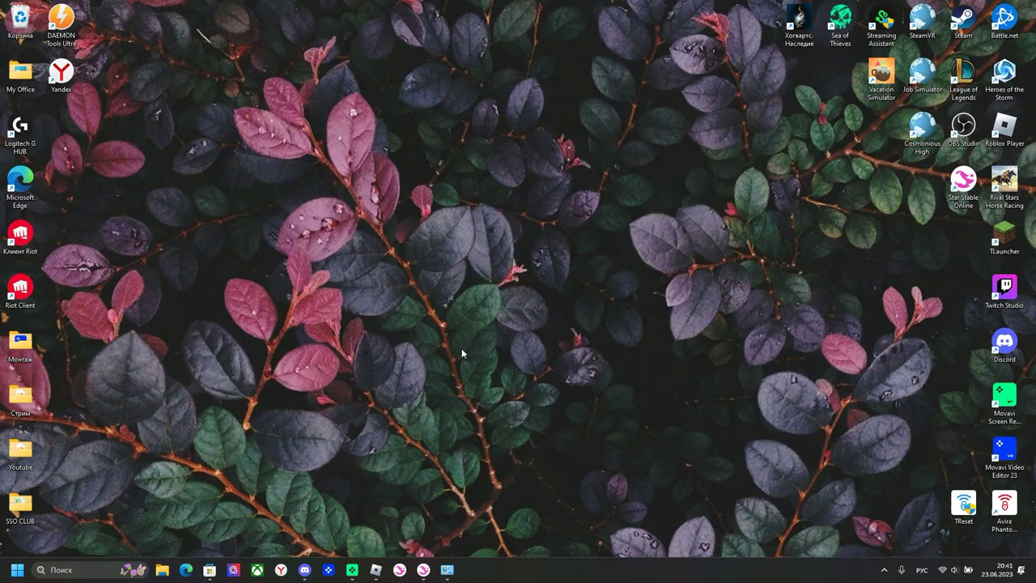
Browse in a maximized File Explorer window to the Пользователи folder on drive Windows (C:).
left_click(162, 569)
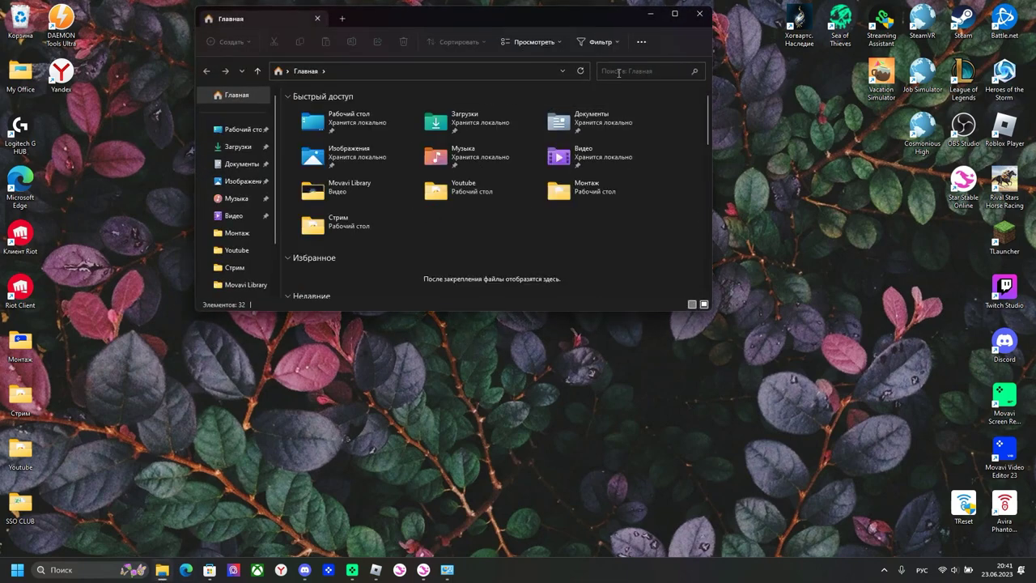
left_click(675, 13)
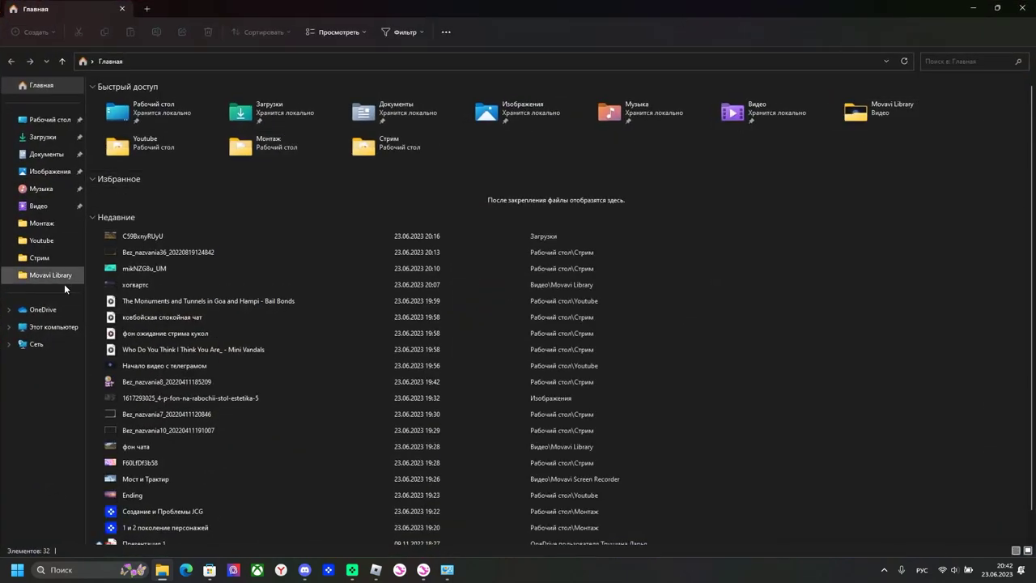
left_click(47, 327)
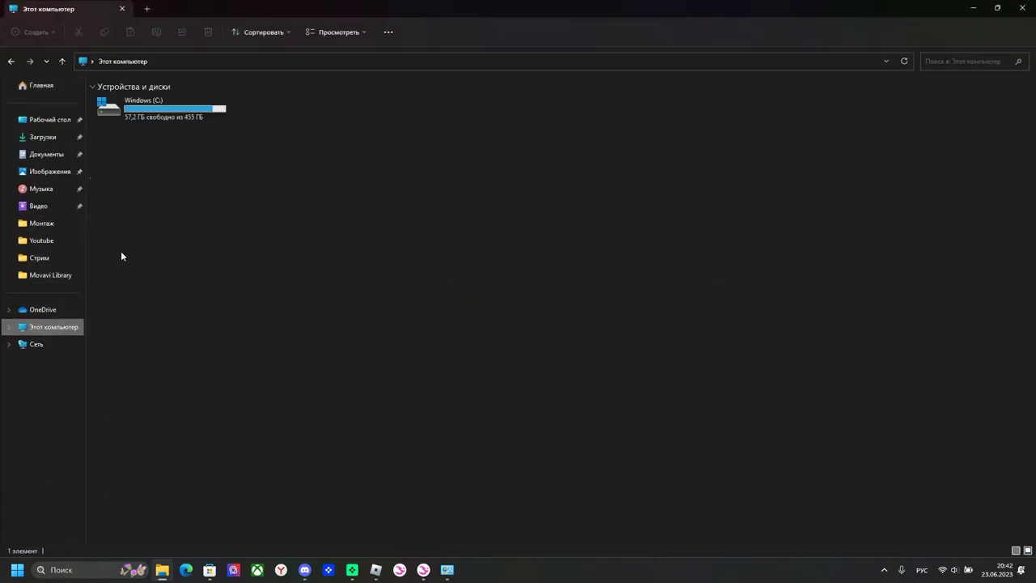
double_click(181, 115)
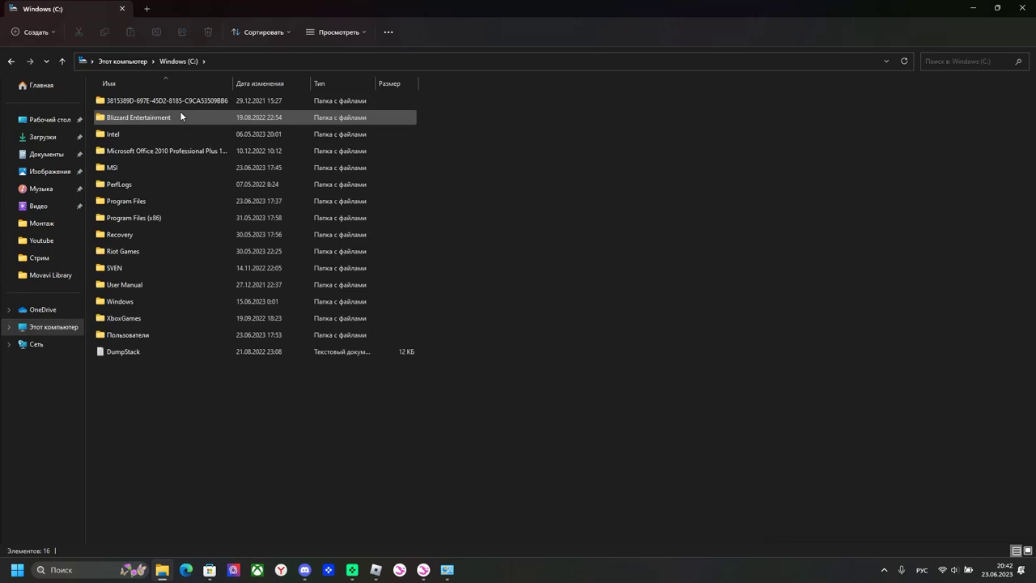
double_click(186, 335)
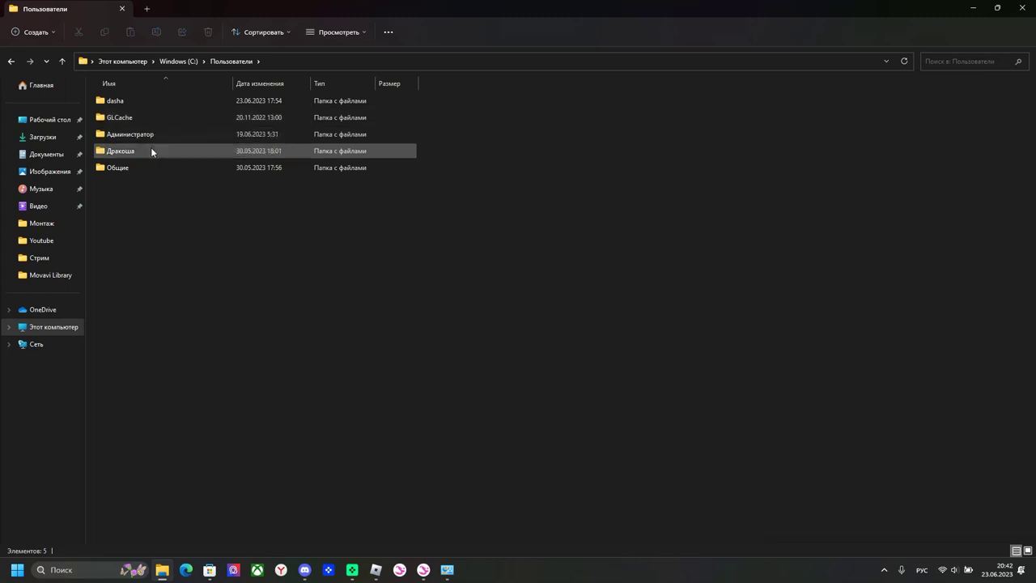
Open the Рабочий стол folder inside the user profile listed between Администратор and Общие.
mouse_move(151, 150)
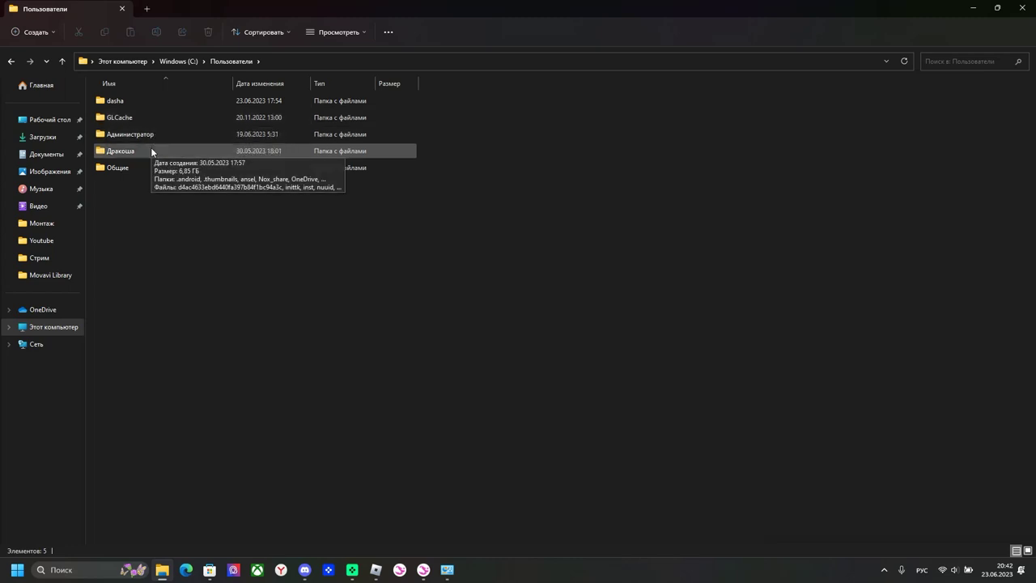
double_click(156, 150)
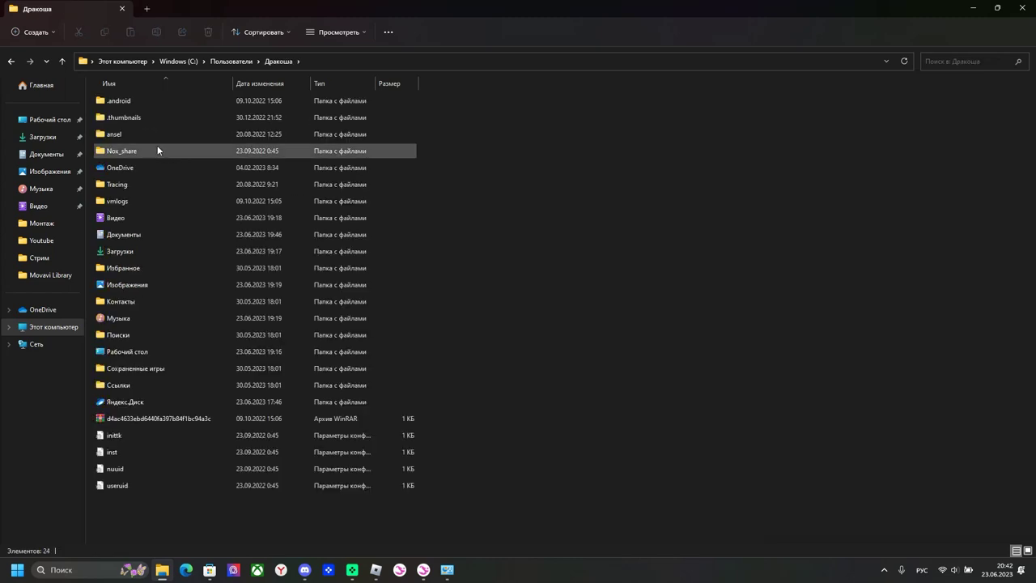
left_click(140, 353)
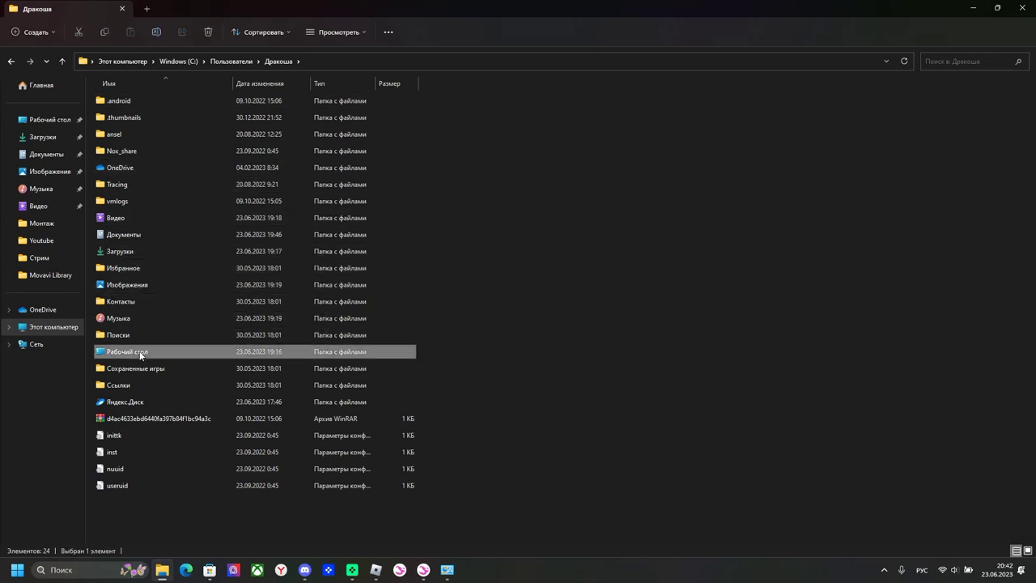
double_click(140, 353)
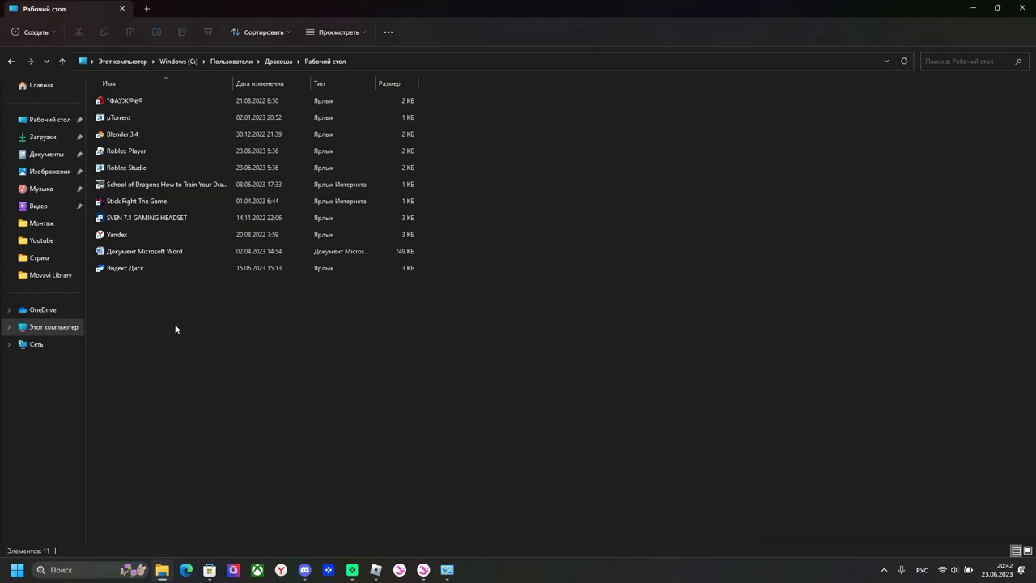
Return to the Пользователи folder and clear the selection of the user profile folder.
left_click(278, 61)
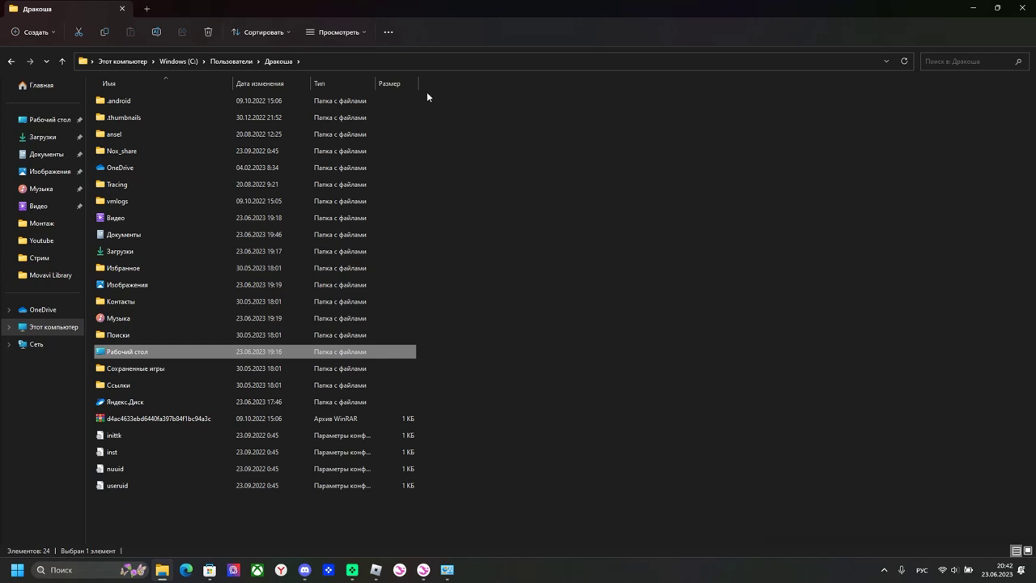
left_click(219, 61)
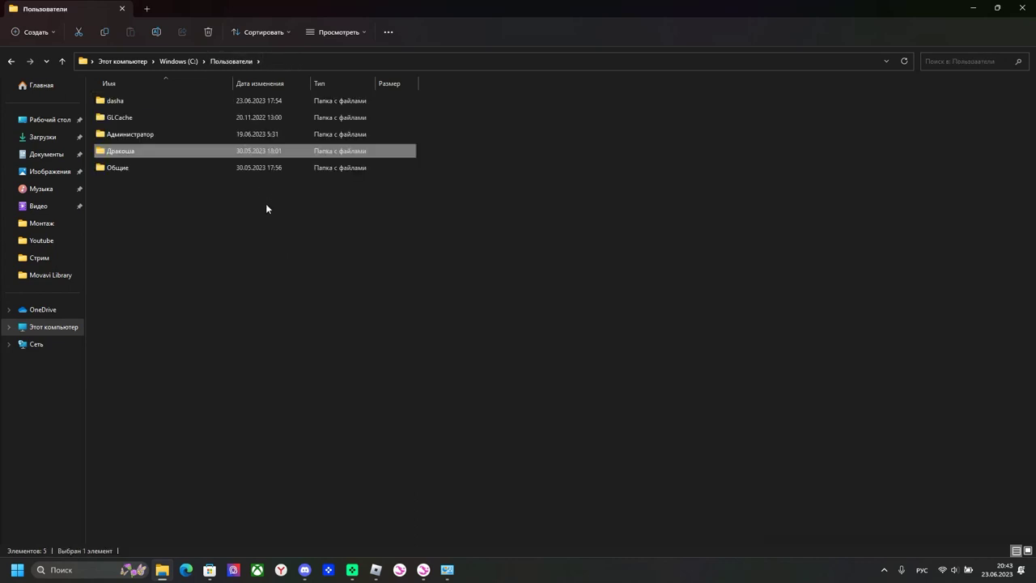
mouse_move(143, 151)
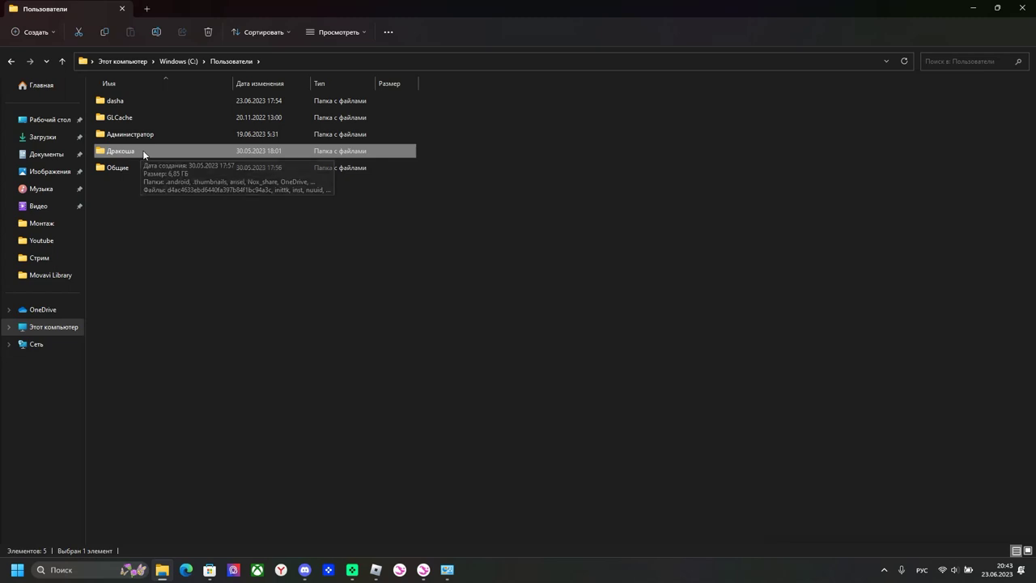
left_click(430, 150)
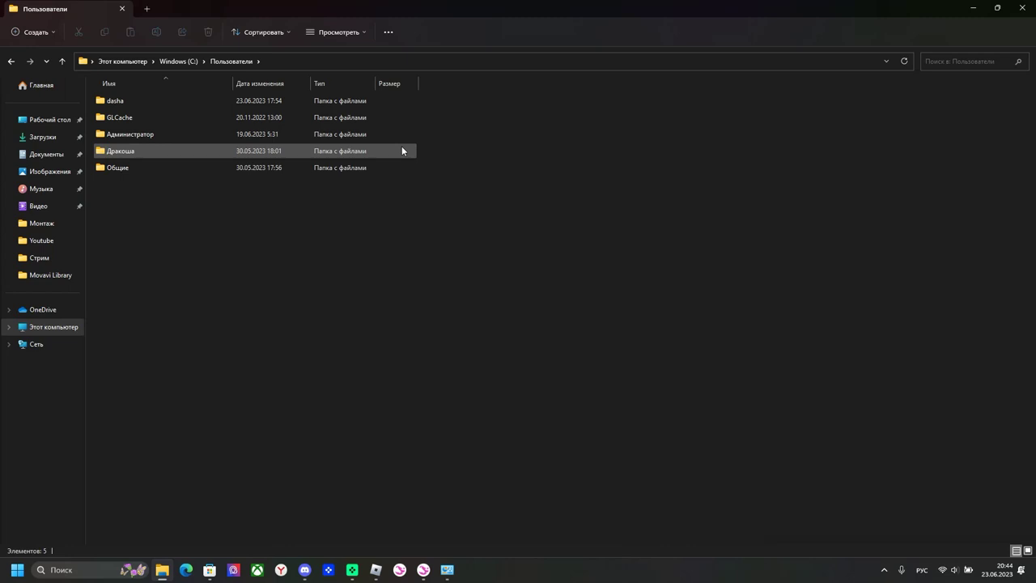
Show the desktop, run mmc, and open the console's dialog for adding or removing snap-ins.
key("super+d")
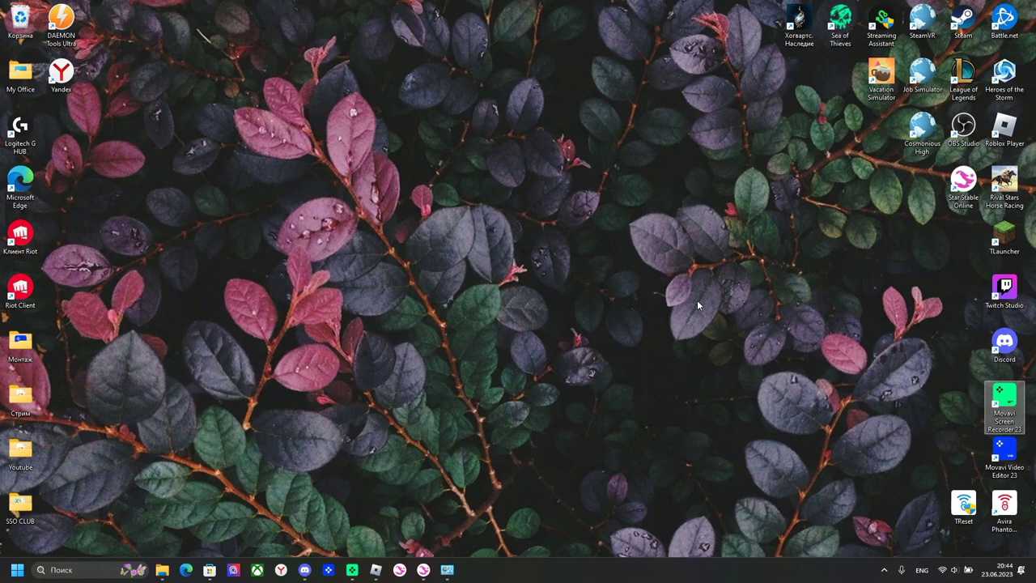
key("super+r")
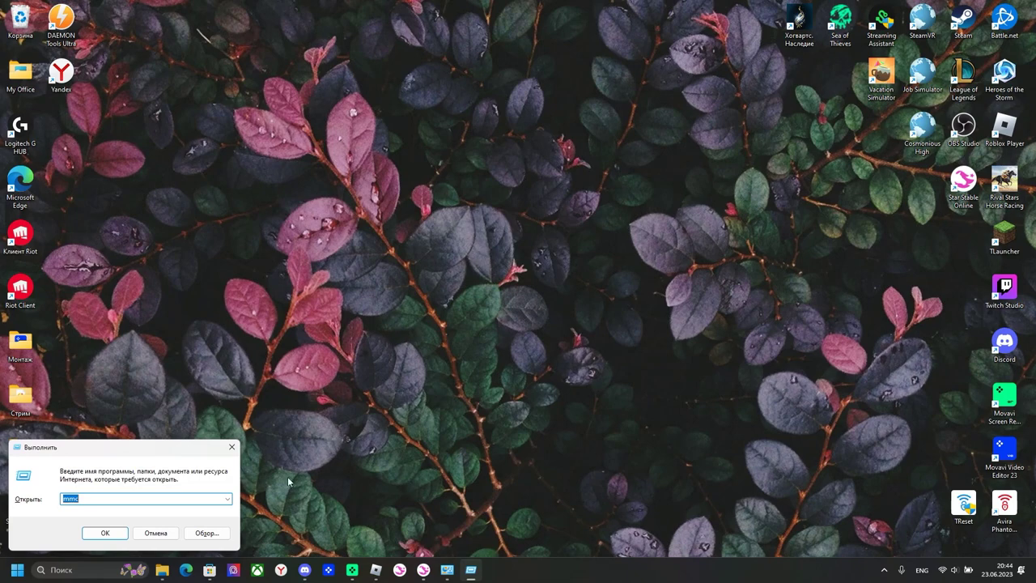
left_click(103, 534)
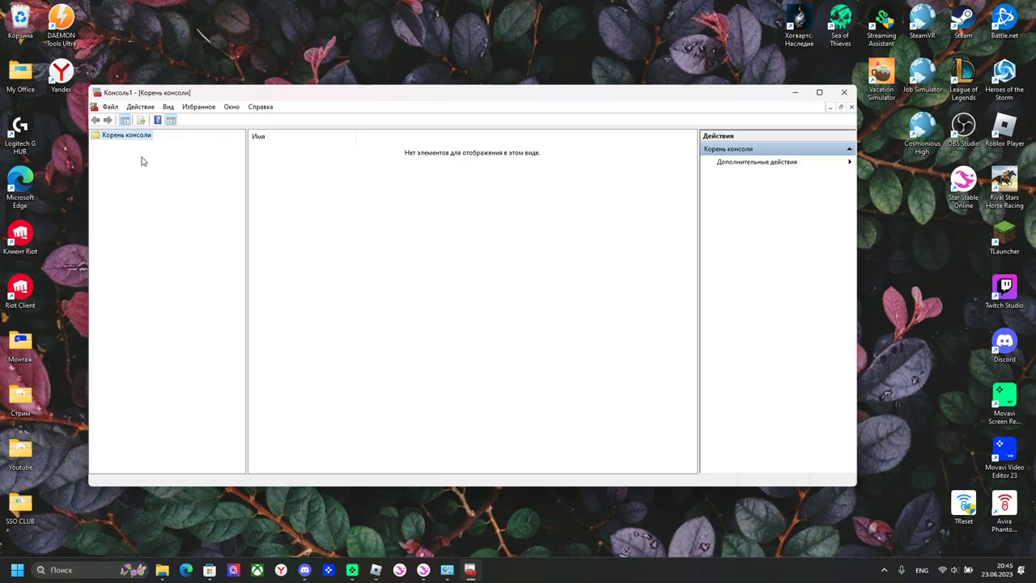
left_click(118, 108)
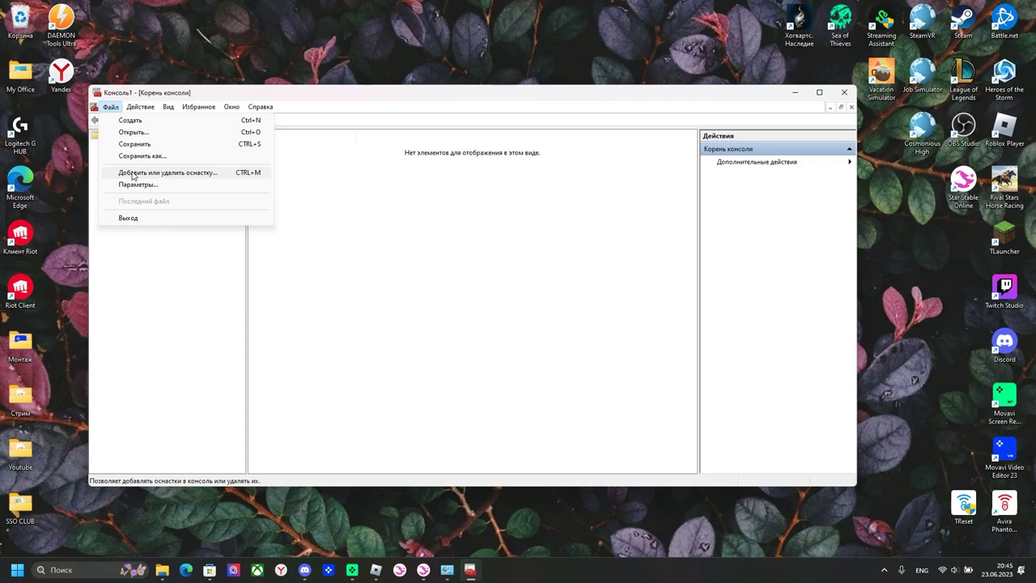
left_click(133, 175)
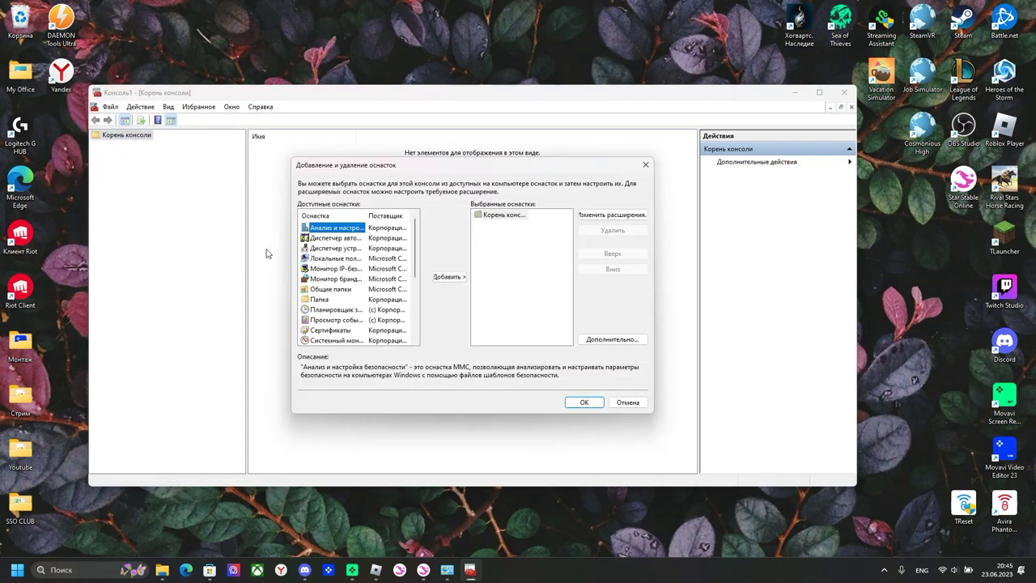
Try to add the local users and groups snap-in for the local computer, and close the console.
left_click(338, 259)
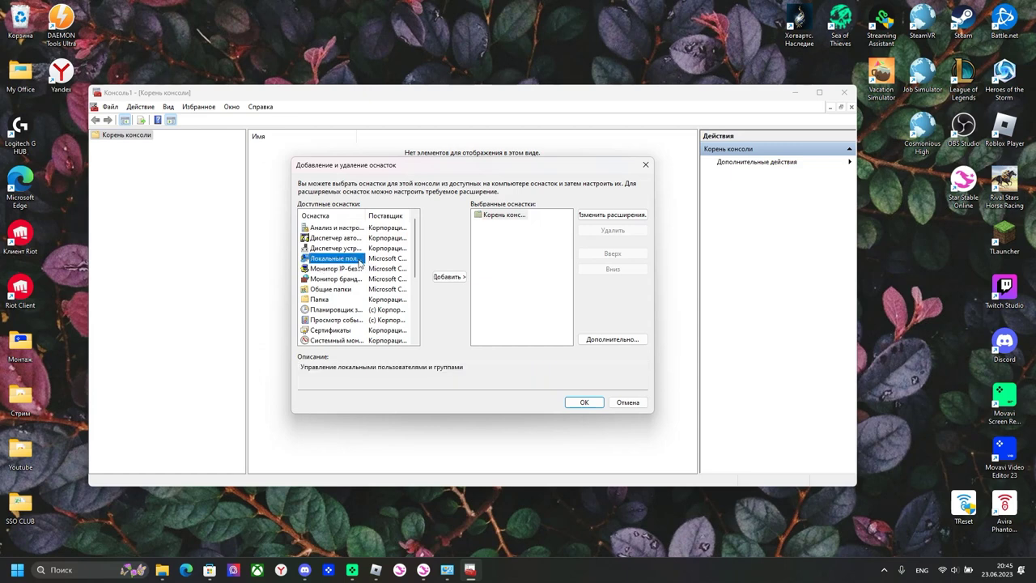
left_click(449, 277)
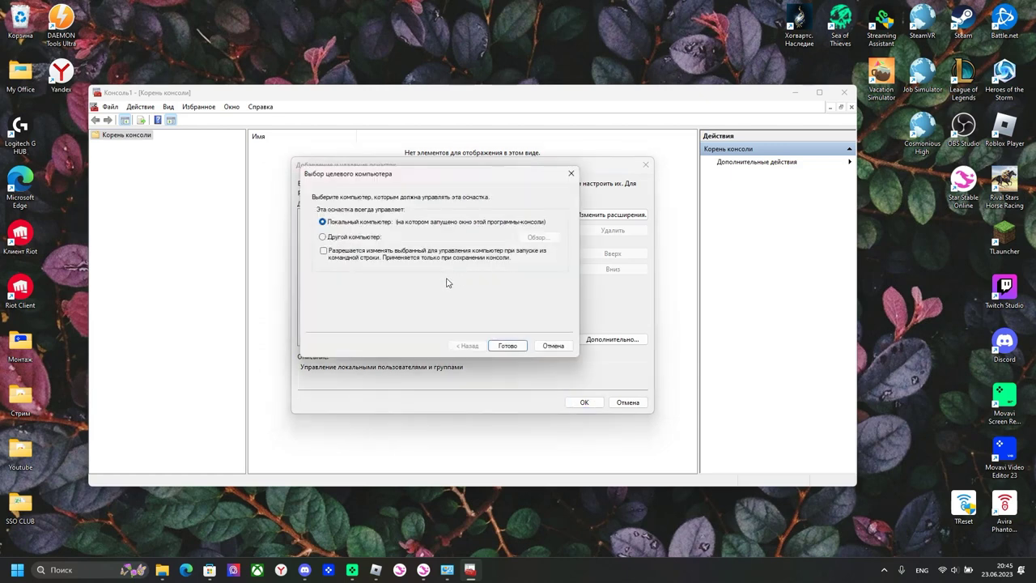
left_click(508, 346)
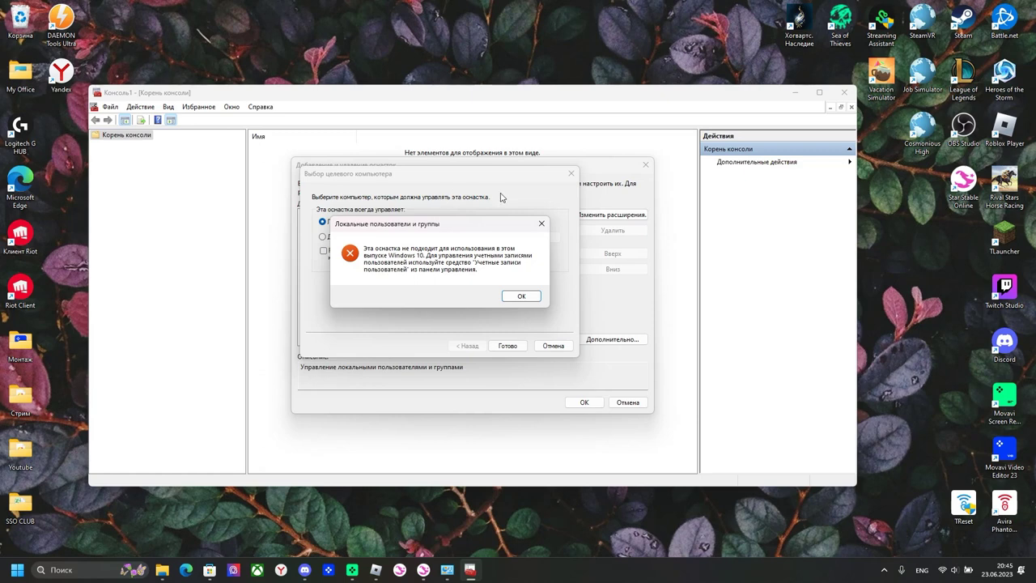
left_click(521, 296)
left_click(570, 173)
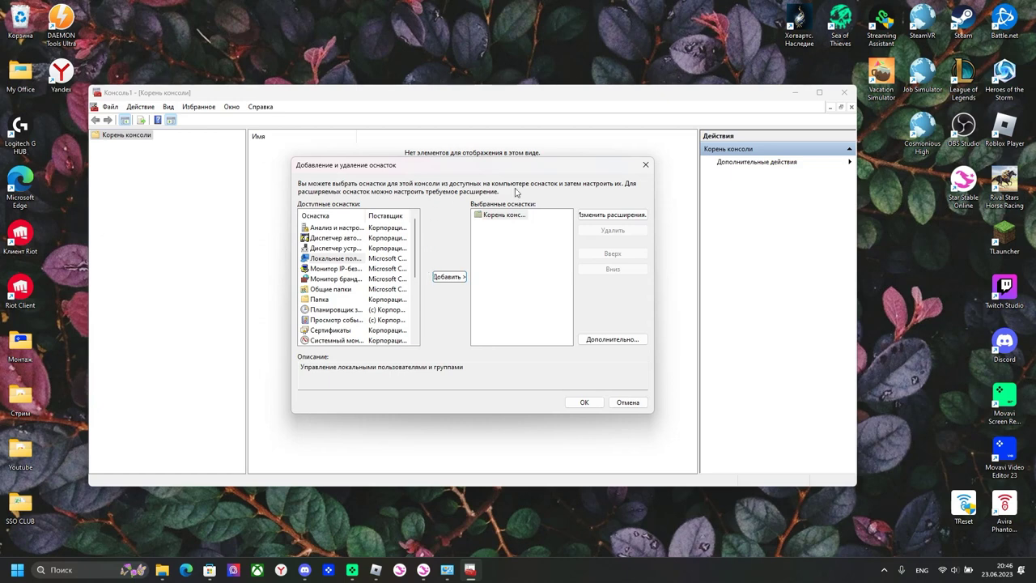
left_click(645, 164)
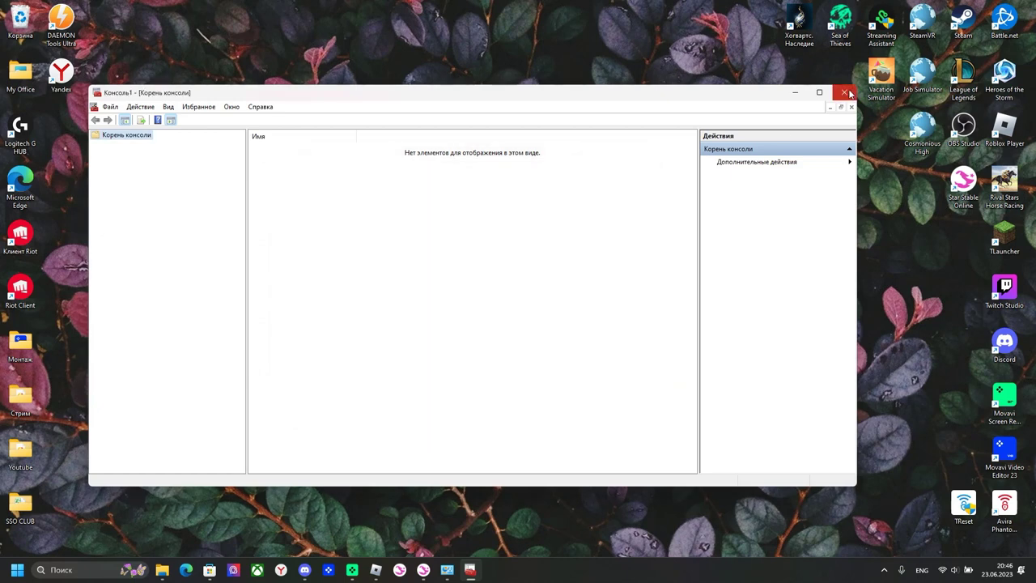
left_click(845, 92)
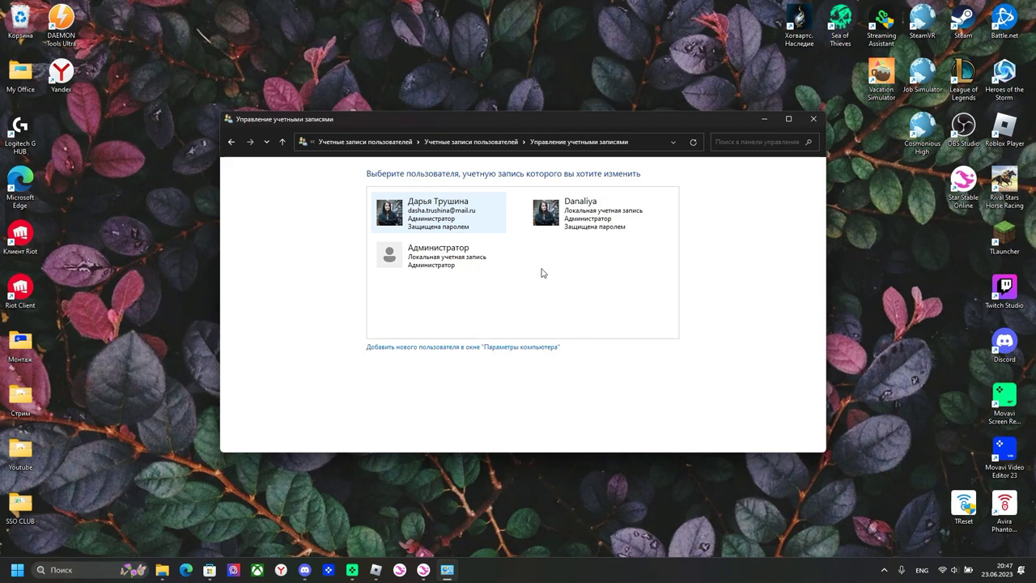
Start adding another user account from account management, cancel the Microsoft account window, and clear the account windows from the desktop.
left_click(480, 349)
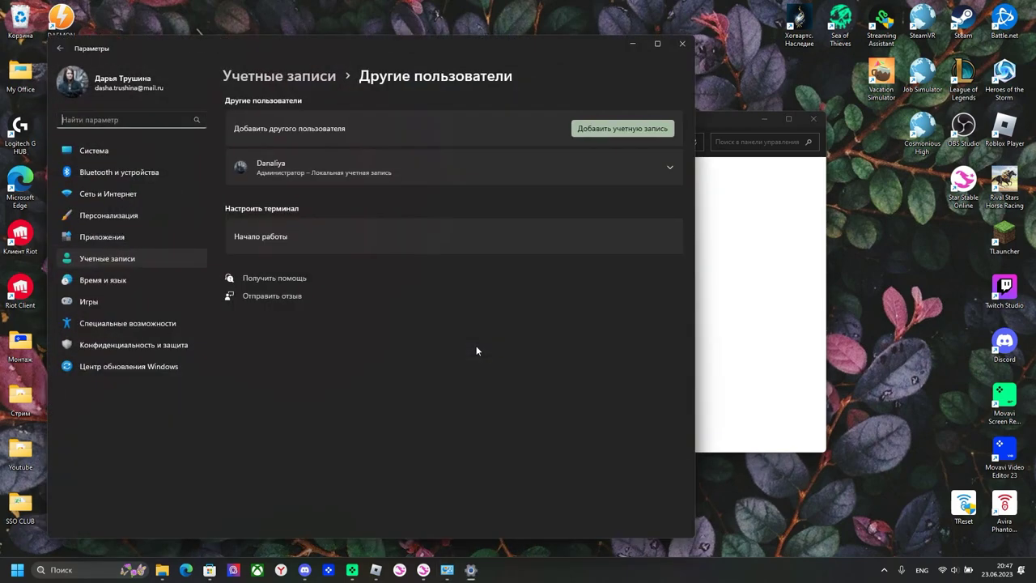
left_click(604, 131)
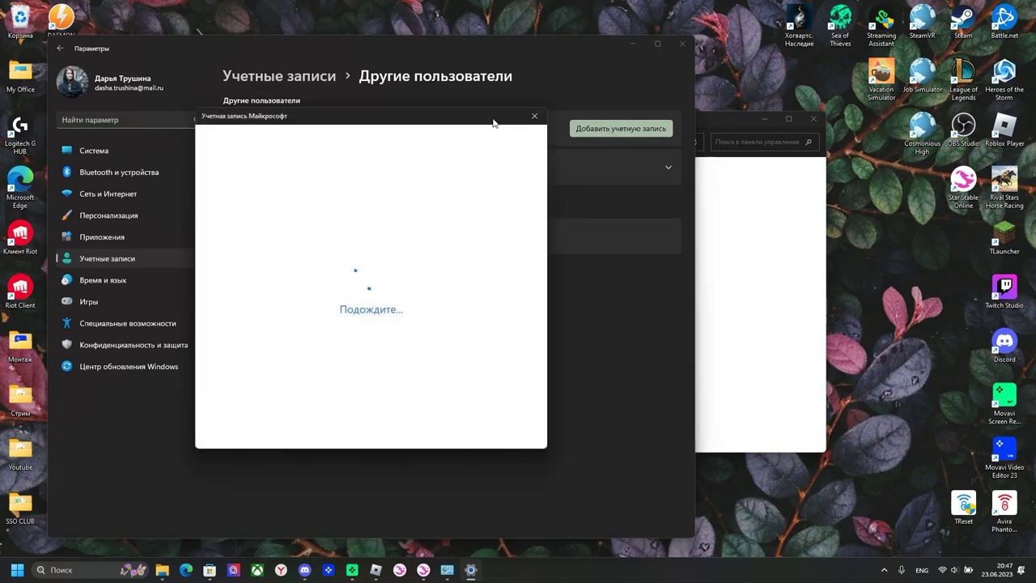
left_click(534, 117)
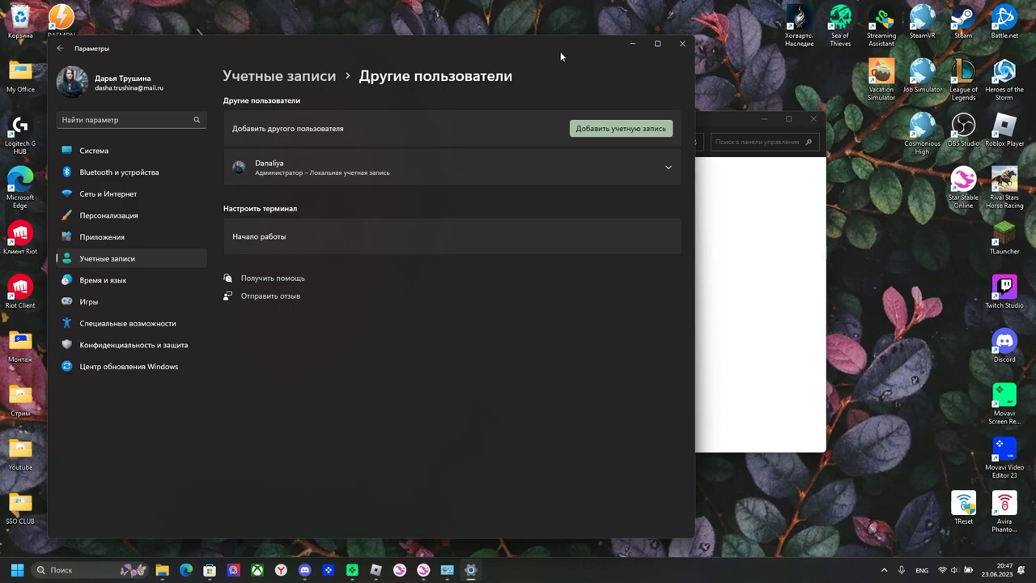
left_click(632, 43)
left_click(814, 118)
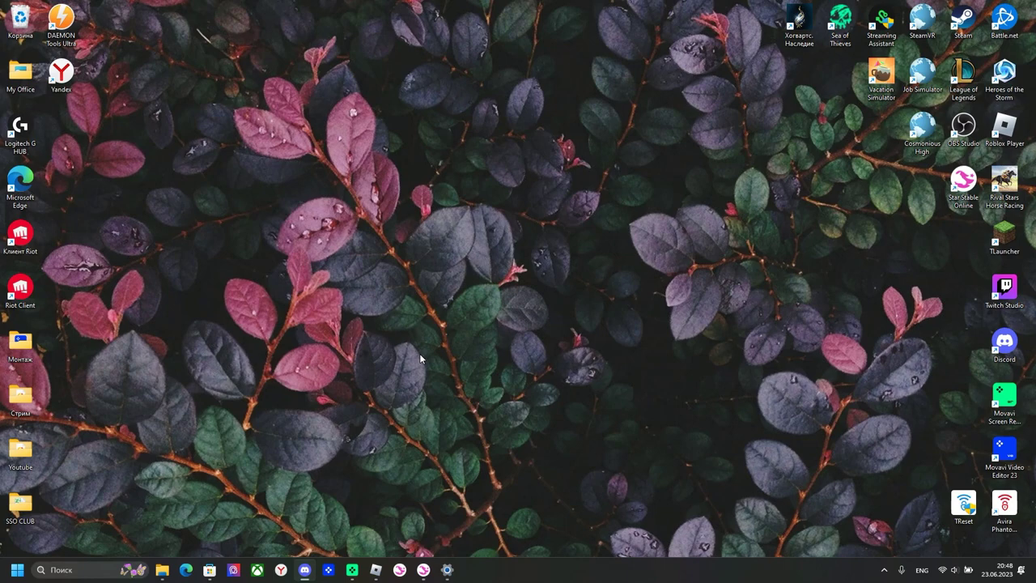
Switch to the Star Stable game, view the horse and rider outside the arena, and return to the desktop.
left_click(423, 570)
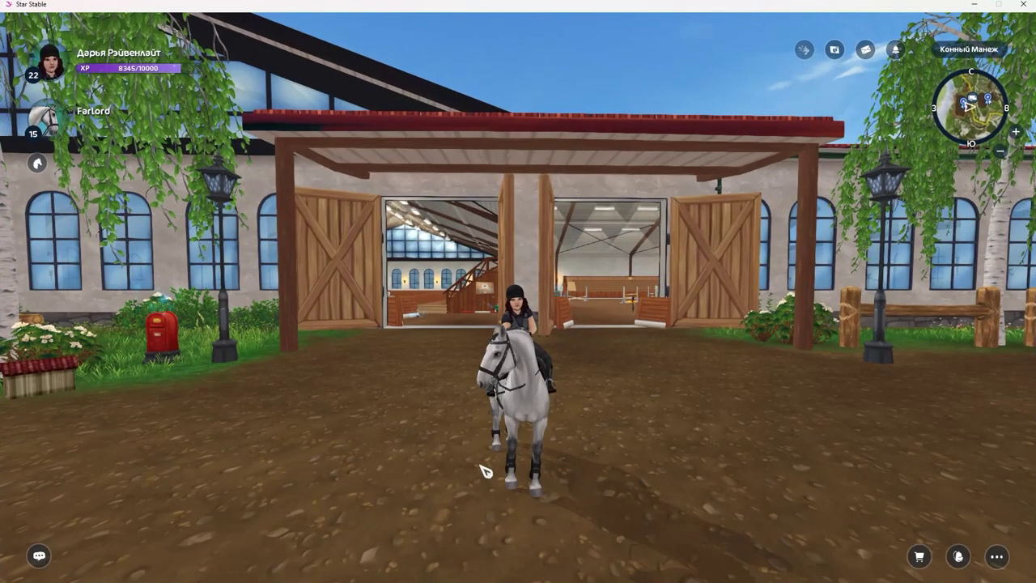
mouse_move(481, 474)
left_mouse_down()
mouse_move(591, 473)
mouse_move(502, 473)
left_mouse_up()
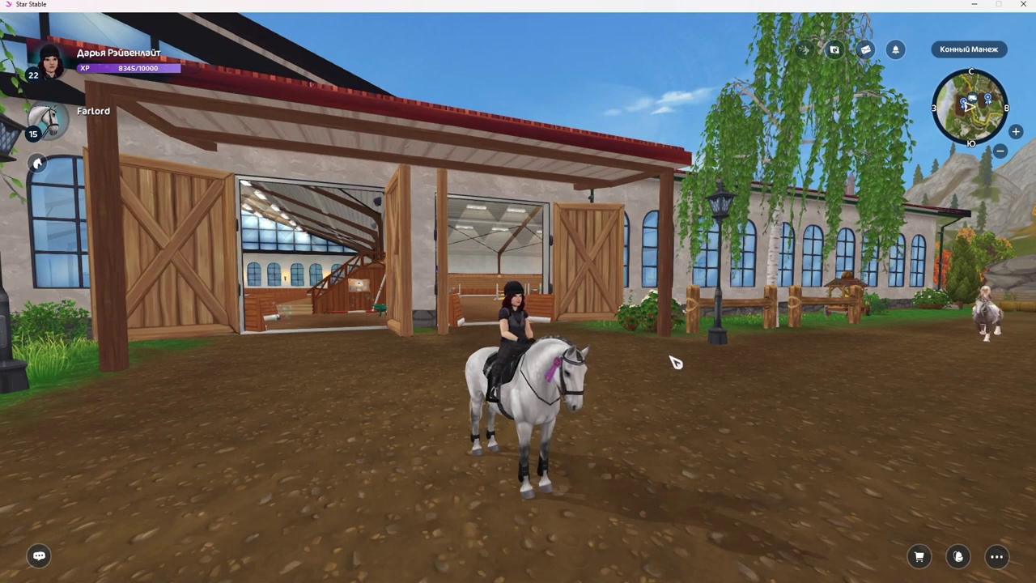
mouse_move(691, 365)
left_mouse_down()
mouse_move(655, 365)
mouse_move(696, 370)
left_mouse_up()
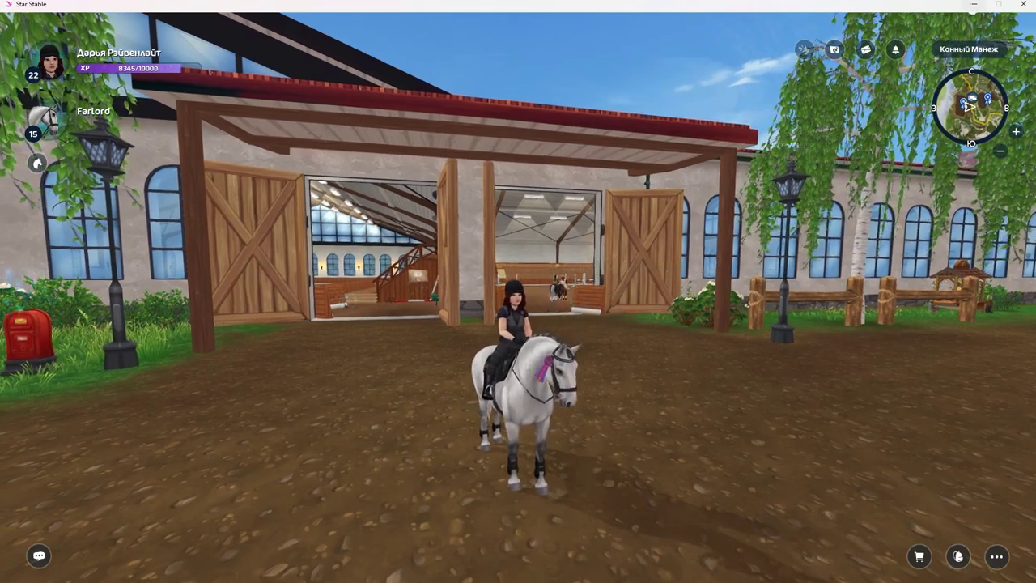
key("super+d")
left_click_drag(601, 194, 649, 358)
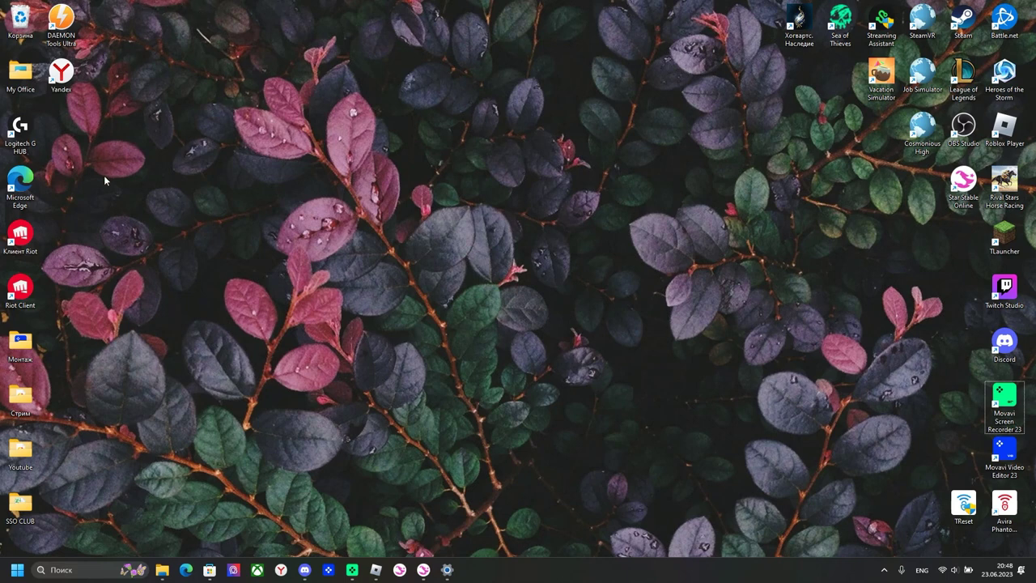
Navigate from Этот компьютер through Windows (C:) to Пользователи and open the user profile folder modified 30.05.2023 18:01.
left_click(162, 570)
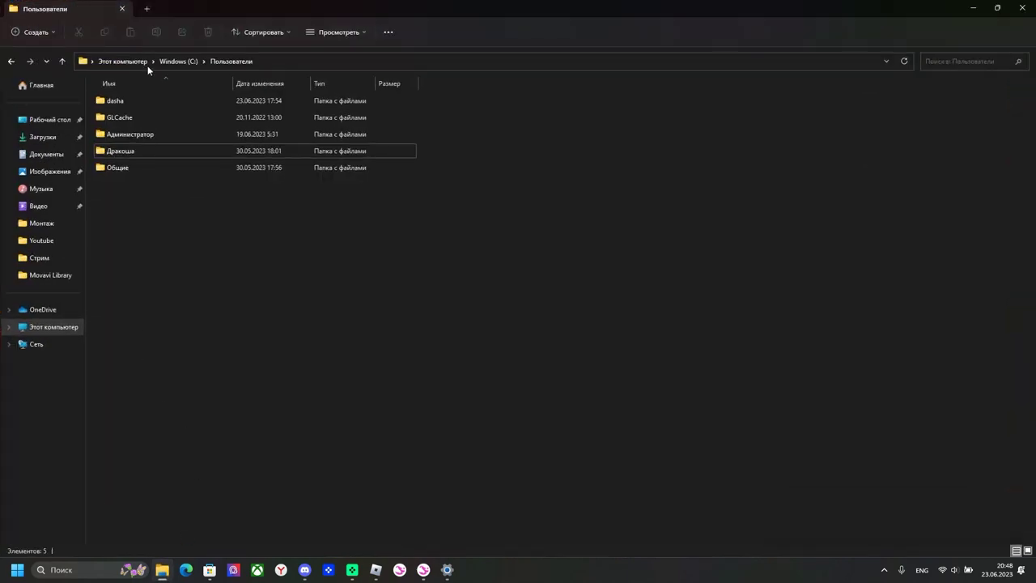
left_click(123, 61)
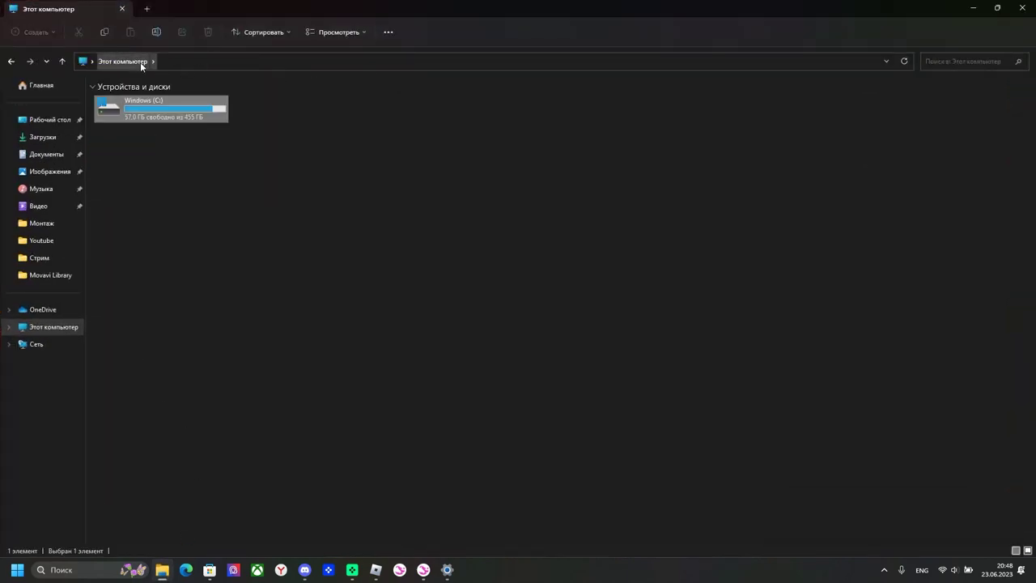
double_click(165, 113)
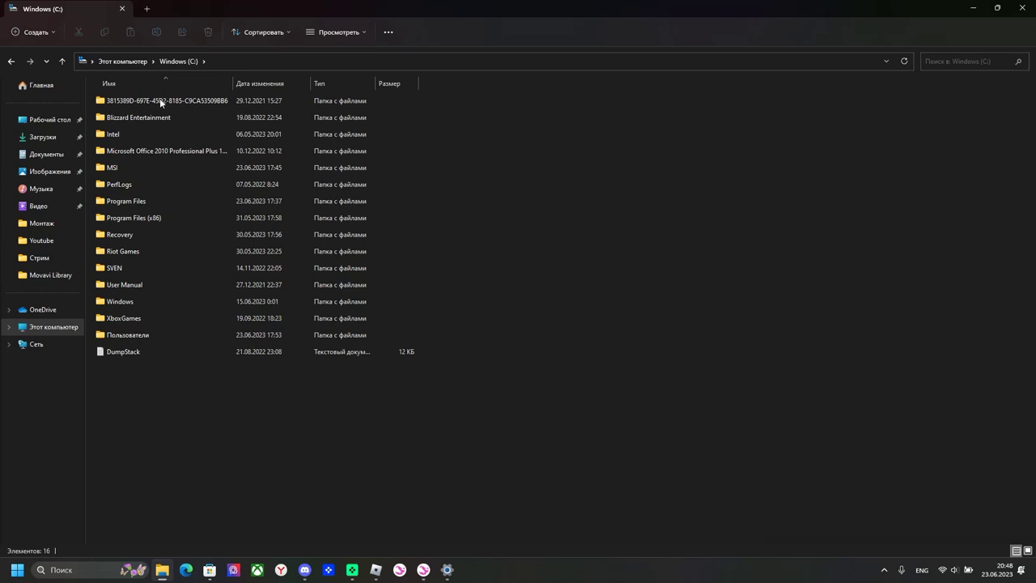
double_click(135, 338)
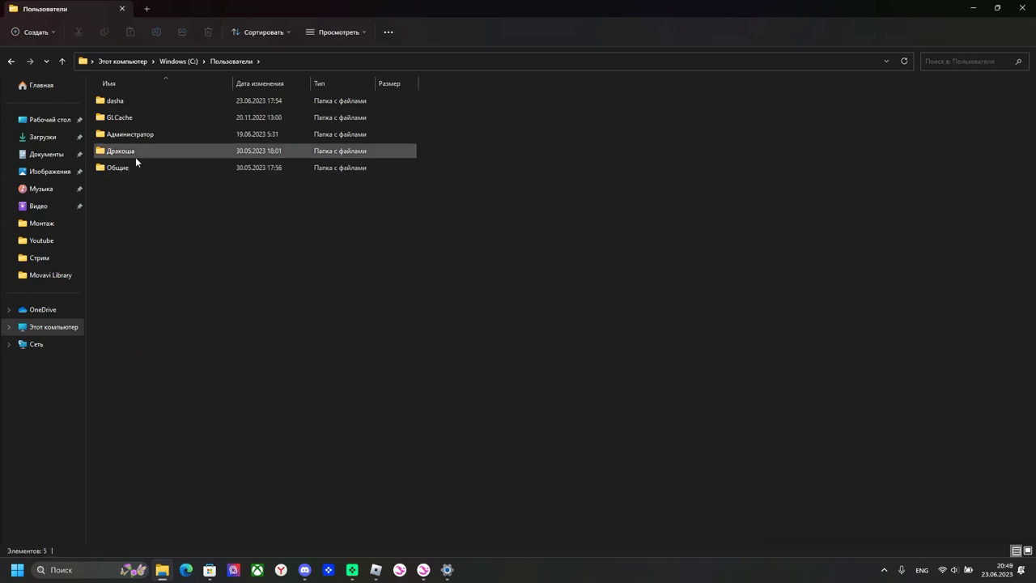
mouse_move(148, 151)
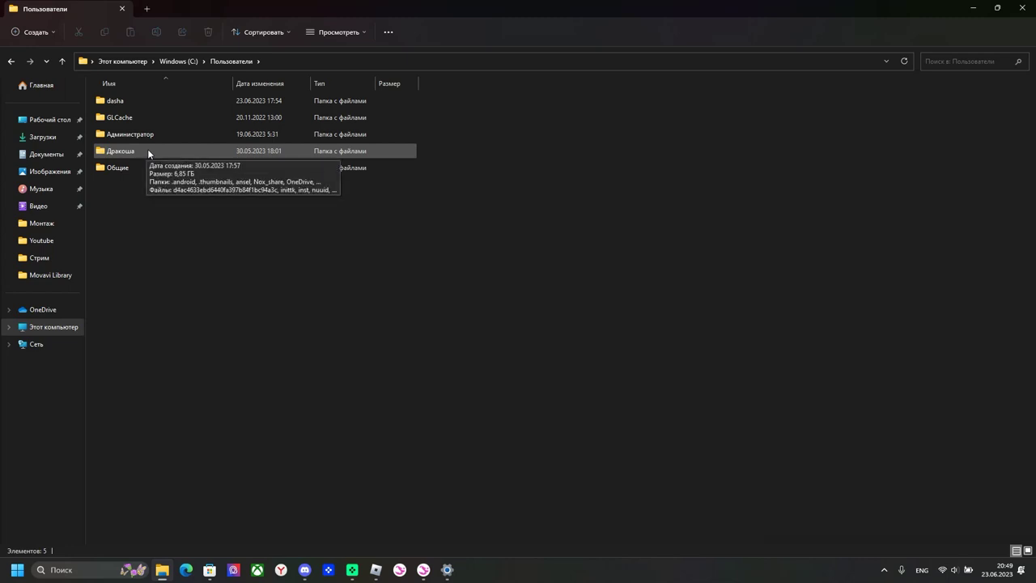
double_click(148, 150)
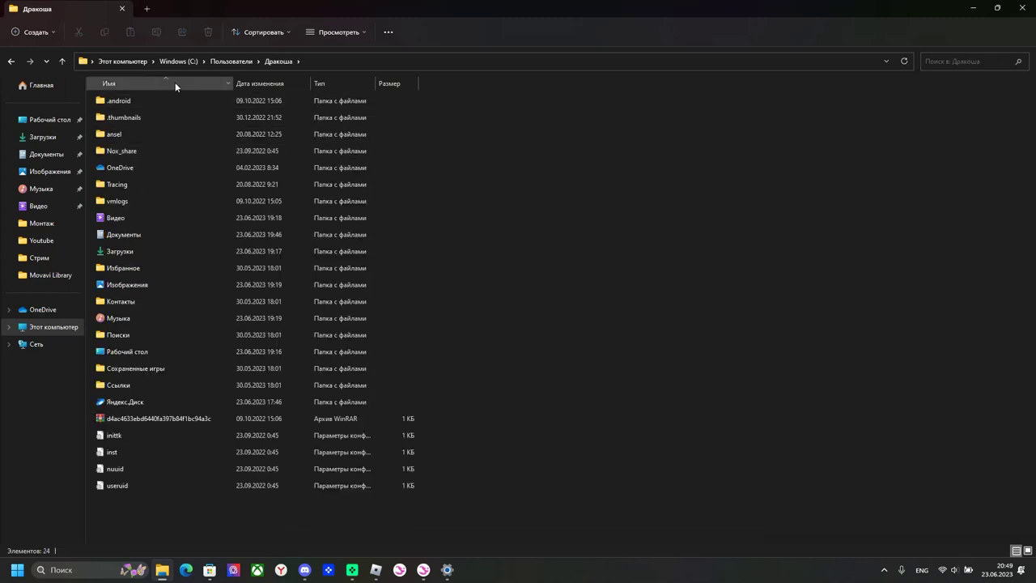
Inspect the profile's Загрузки and Рабочий стол folders, return to the profile folder, and close the window.
left_click(125, 252)
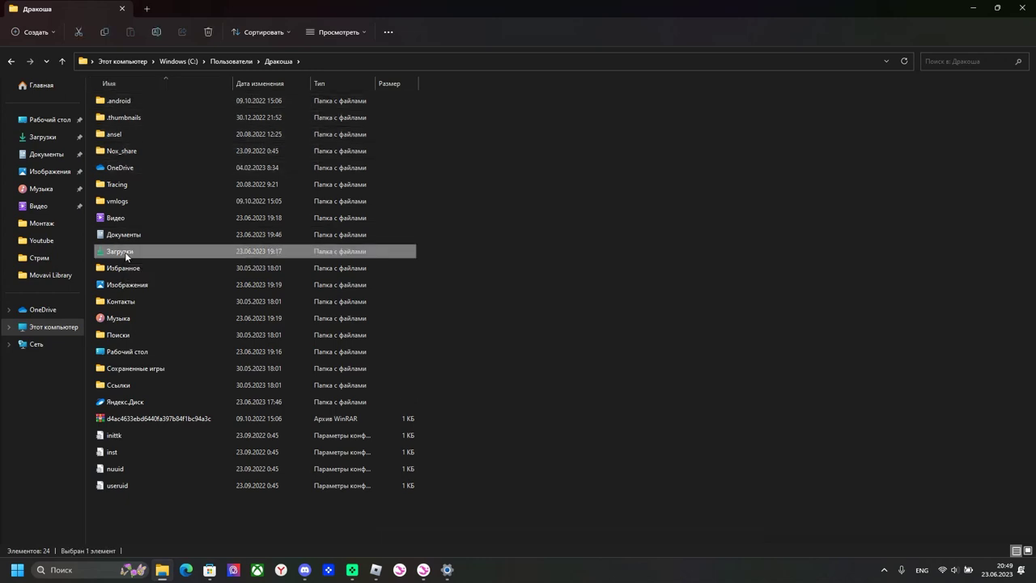
double_click(125, 253)
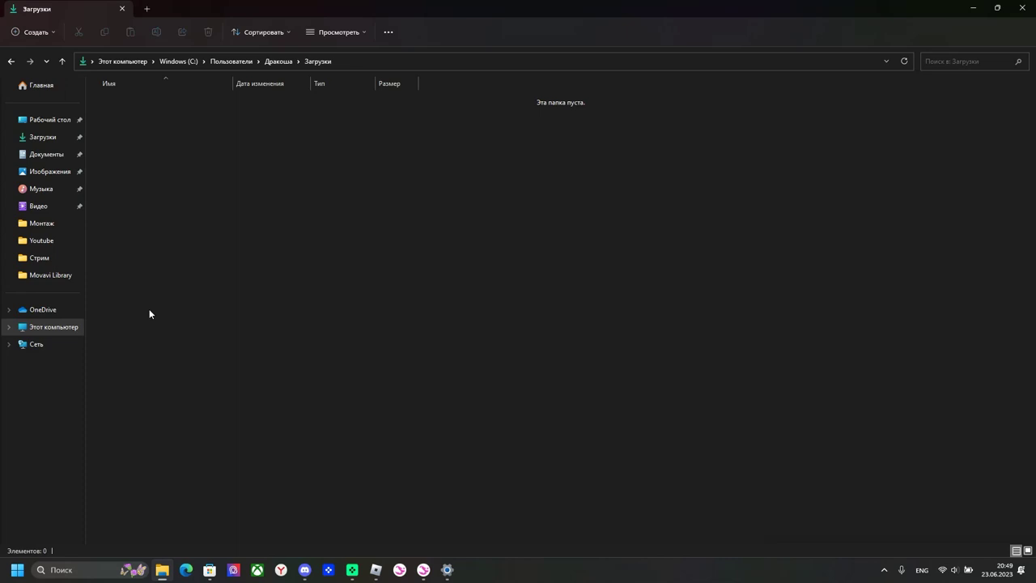
left_click(279, 61)
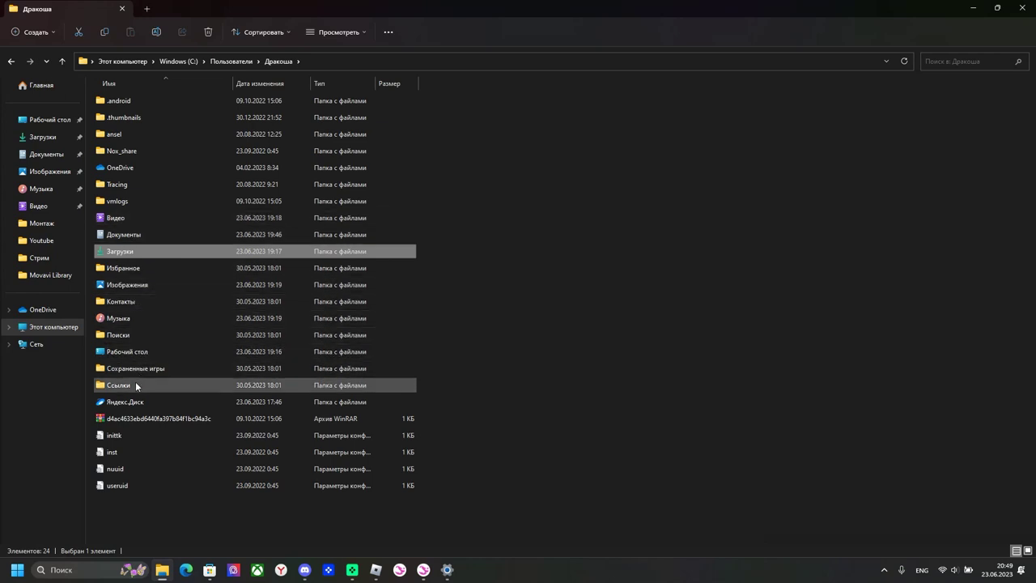
double_click(123, 353)
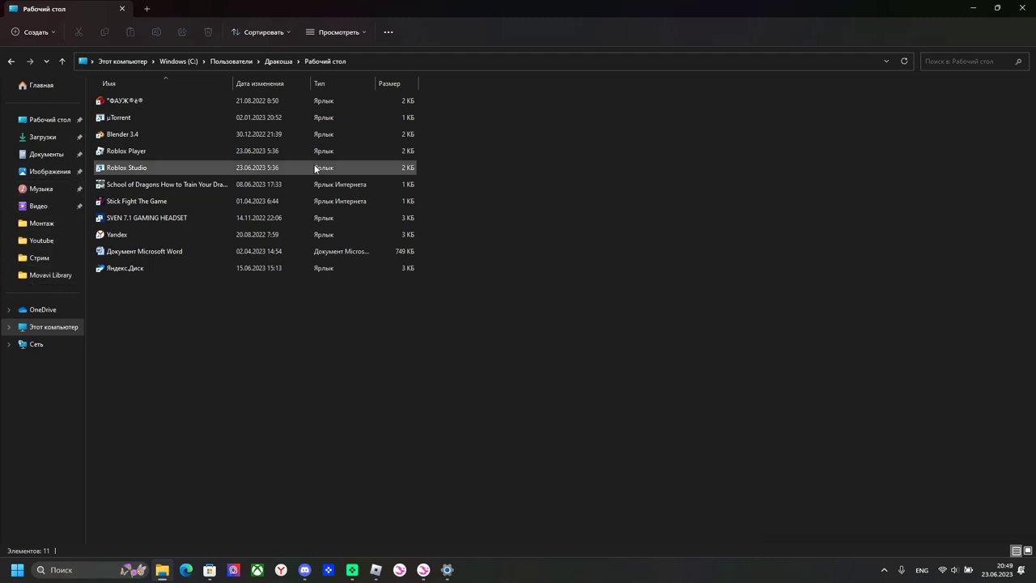
left_click(271, 61)
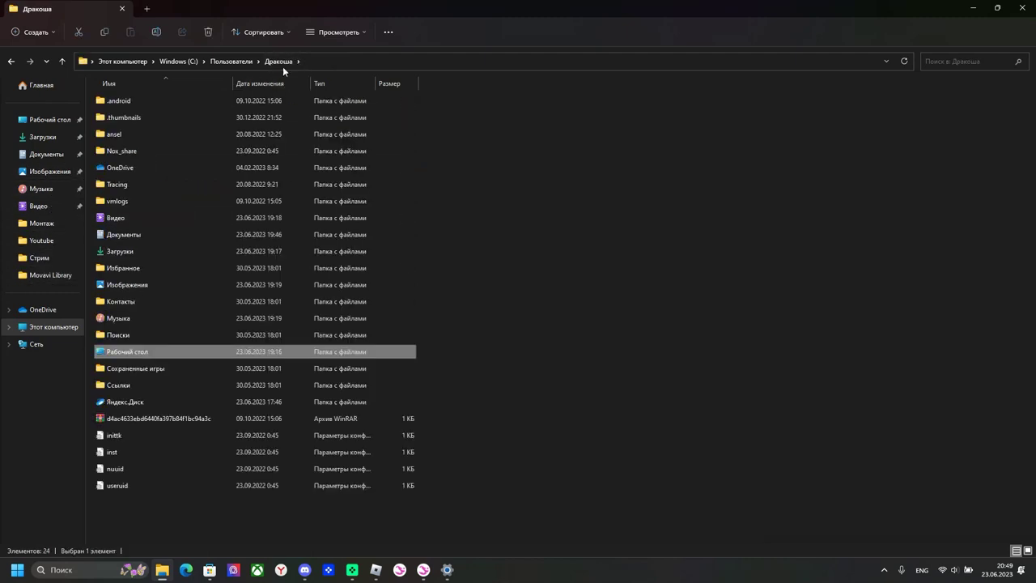
left_click(476, 238)
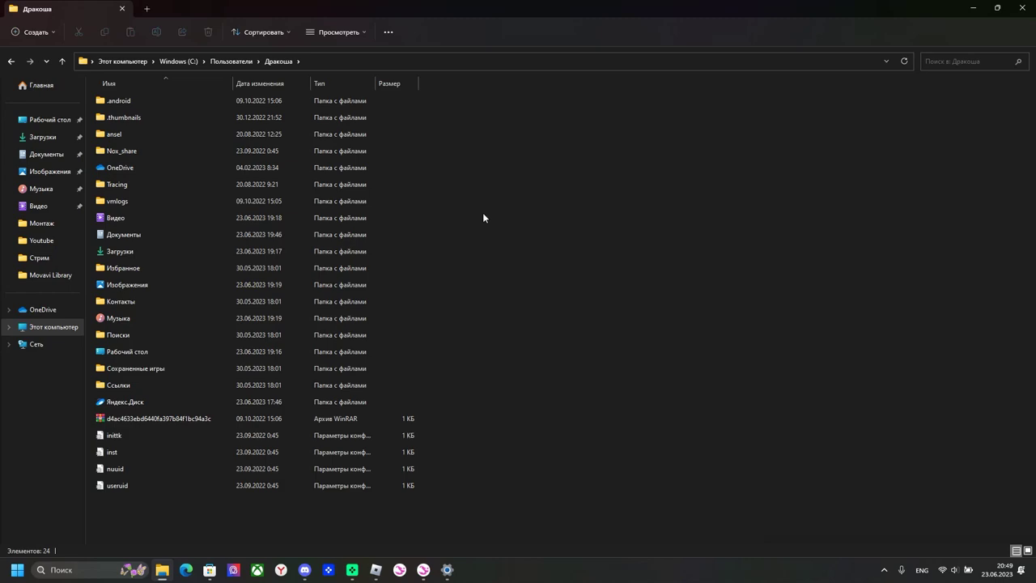
left_click(1022, 9)
left_click_drag(592, 184, 510, 281)
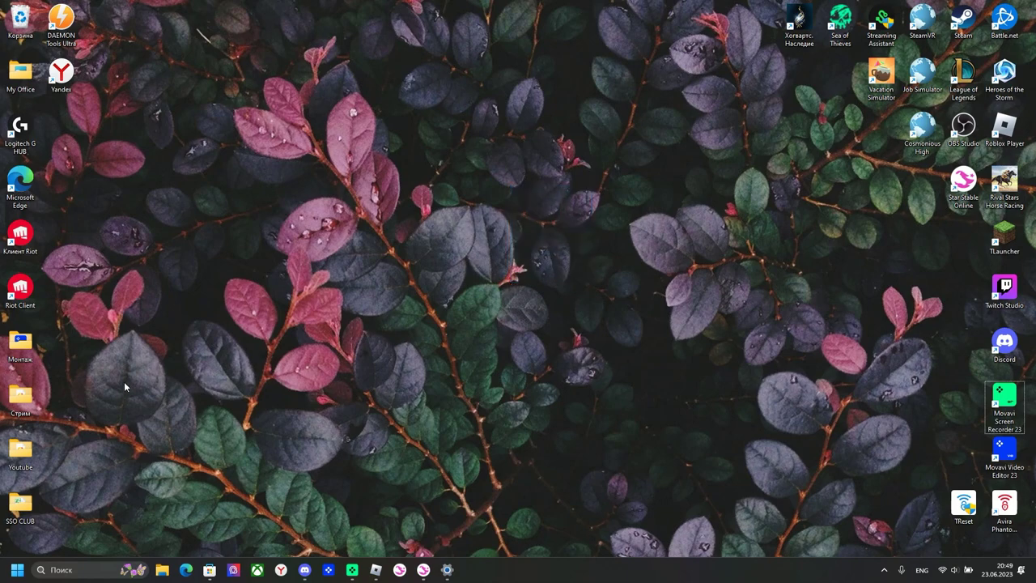
In the Монтаж folder, choose Movavi Video Editor 23.4.1 for opening 1 и 2 поколение персонажей, and clear the window from the desktop.
double_click(20, 344)
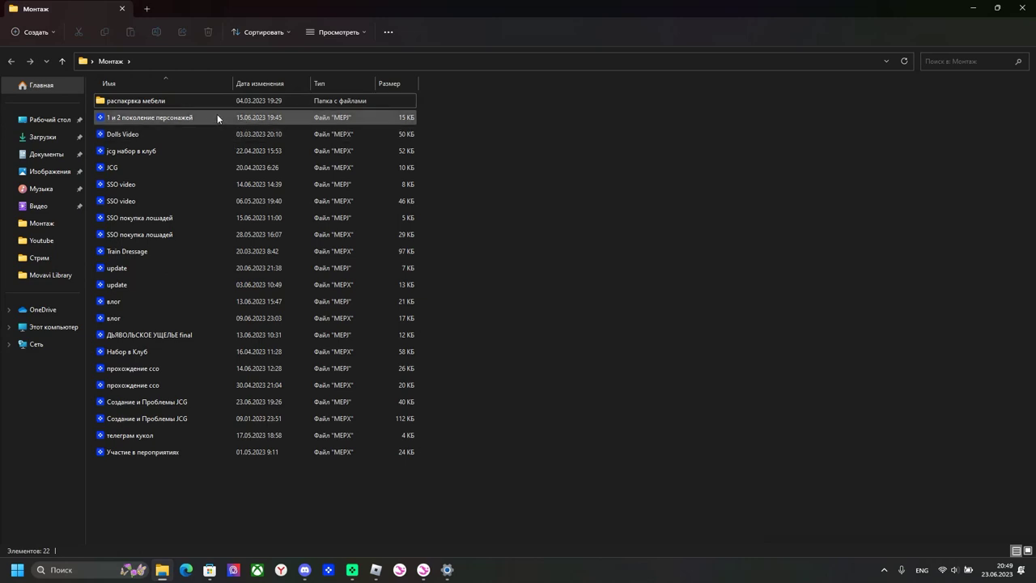
right_click(170, 116)
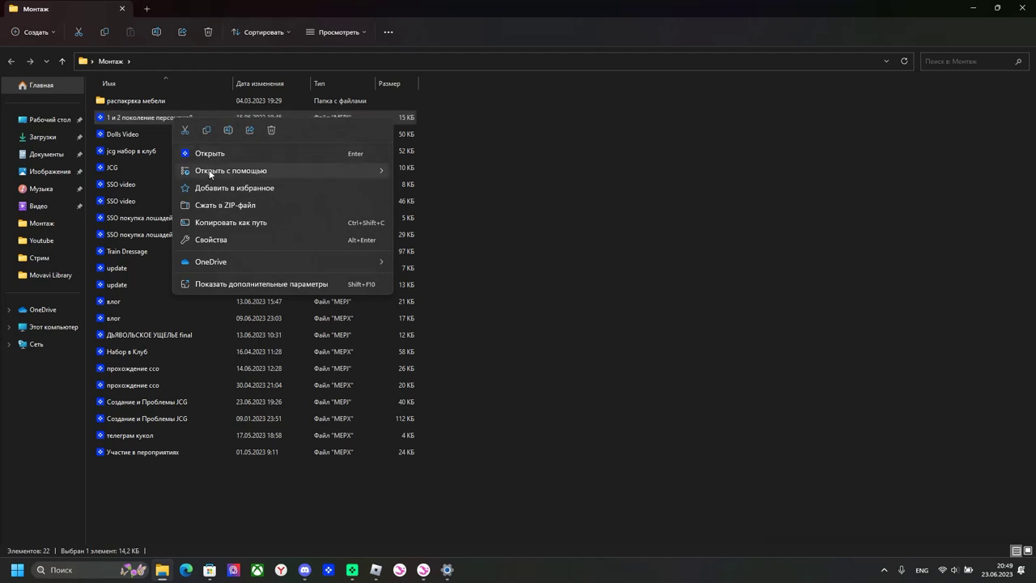
mouse_move(209, 174)
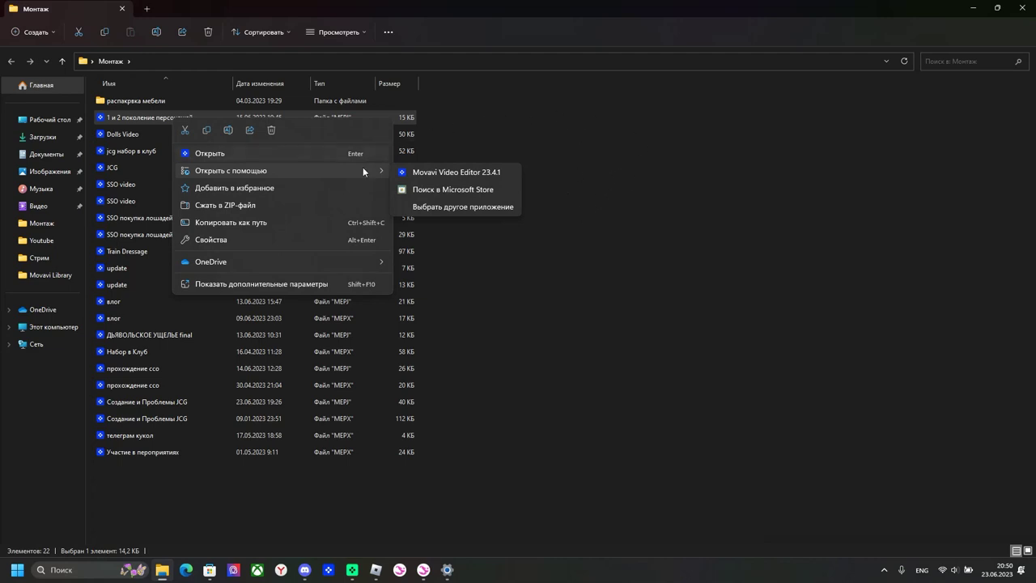
left_click(473, 172)
left_click(971, 8)
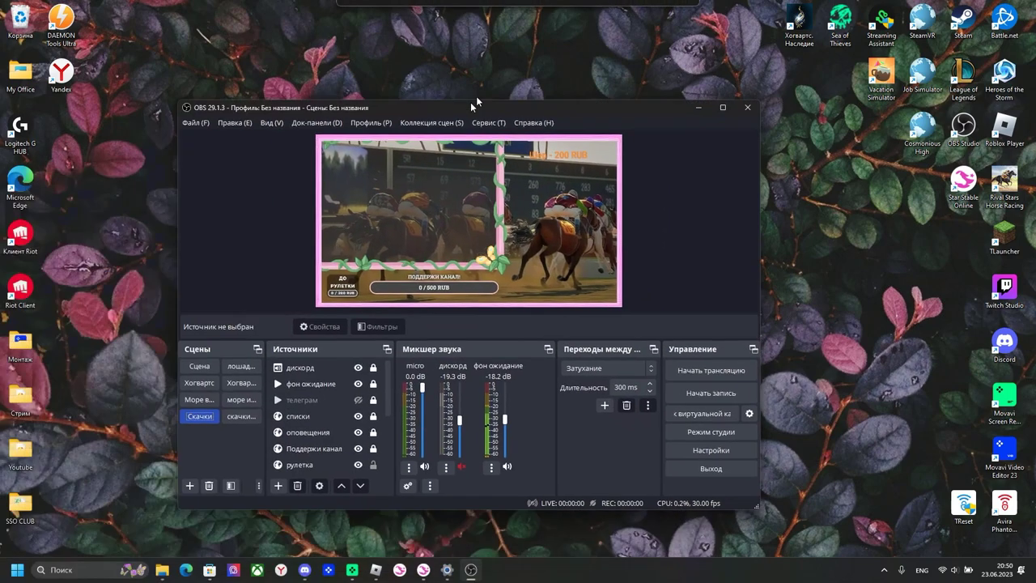
Maximize OBS, preview the лошадки игра and Сцена scenes, and close OBS.
double_click(471, 102)
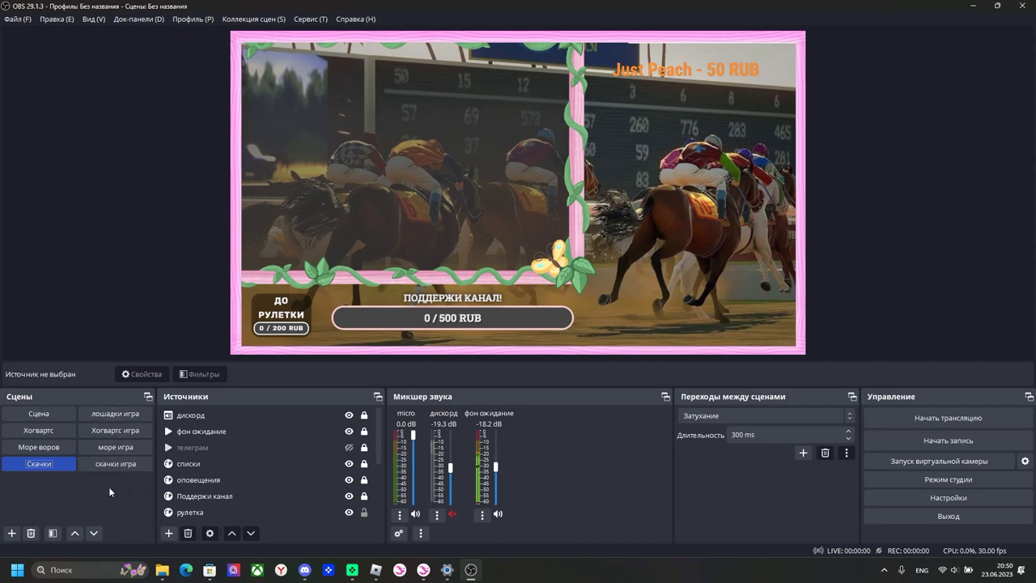
left_click(115, 413)
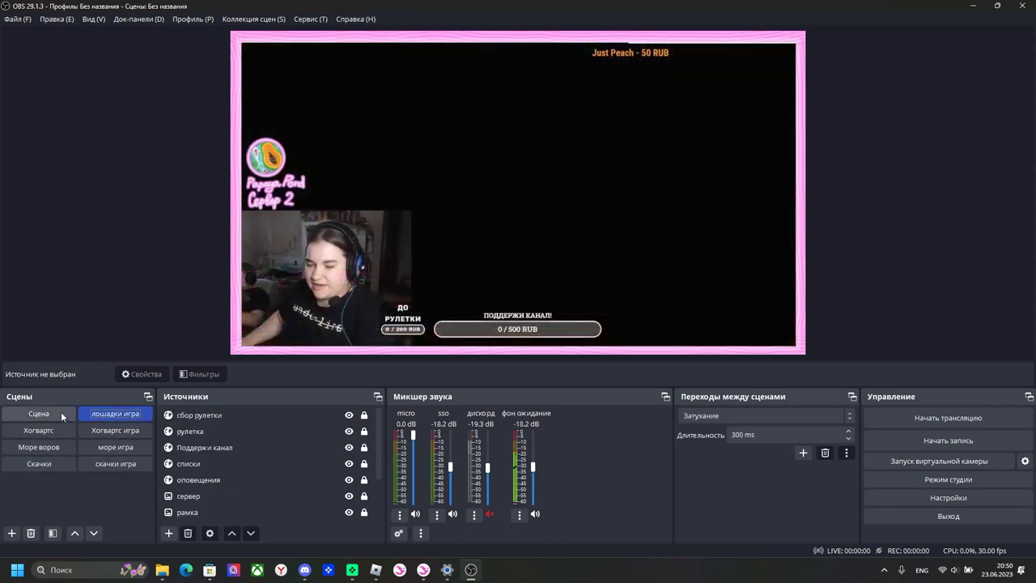
left_click(61, 415)
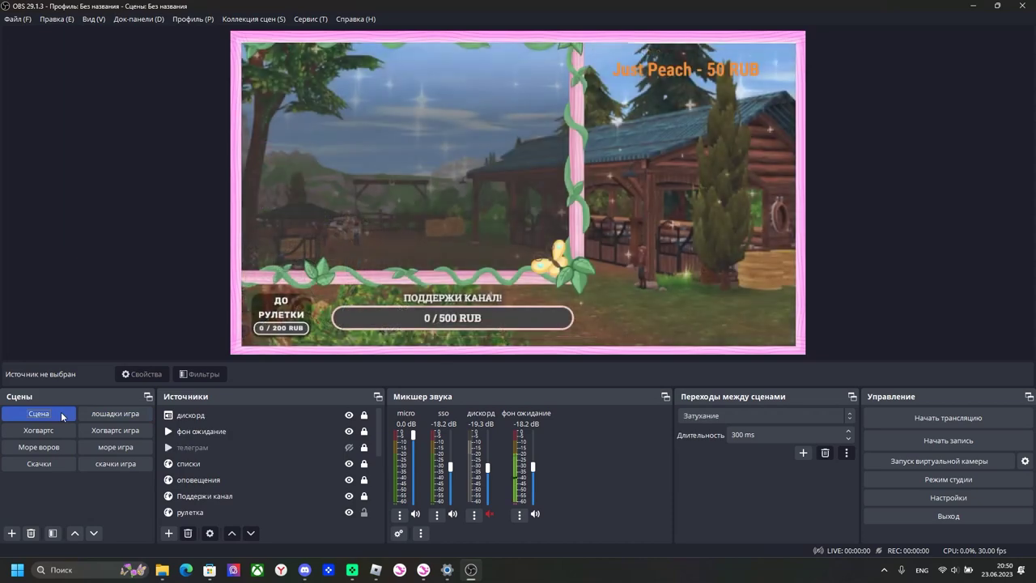
left_click(1022, 6)
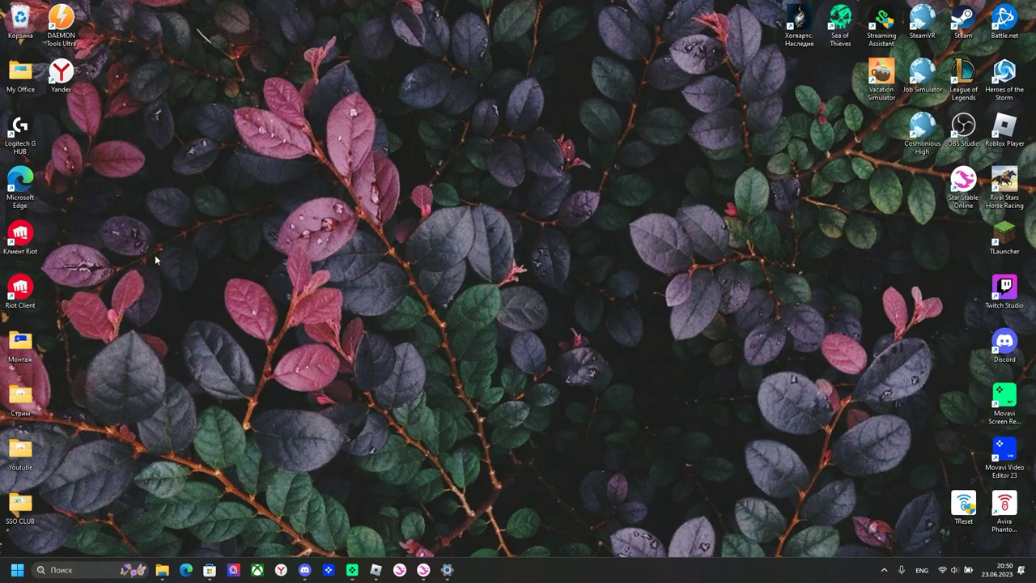
Switch to Star Stable, rotate the camera around the rider, and turn the horse in front of the arena.
left_click(422, 569)
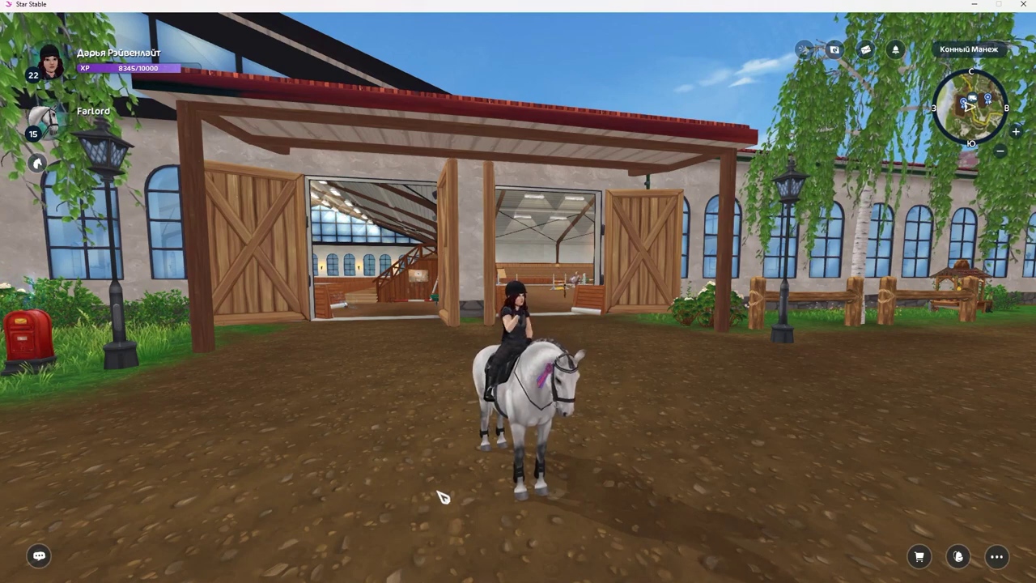
left_click_drag(518, 547, 485, 547)
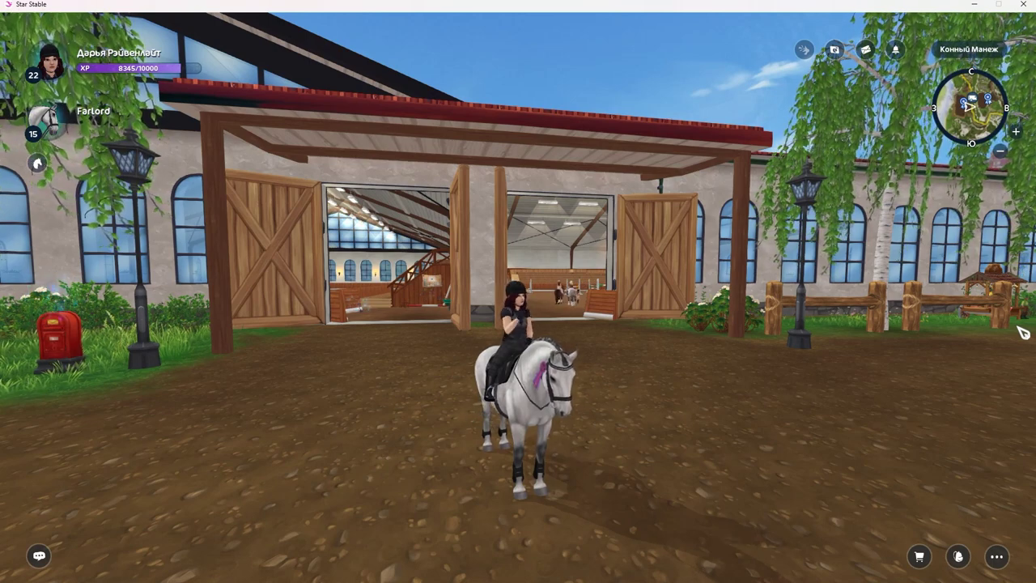
left_click_drag(1022, 332, 861, 332)
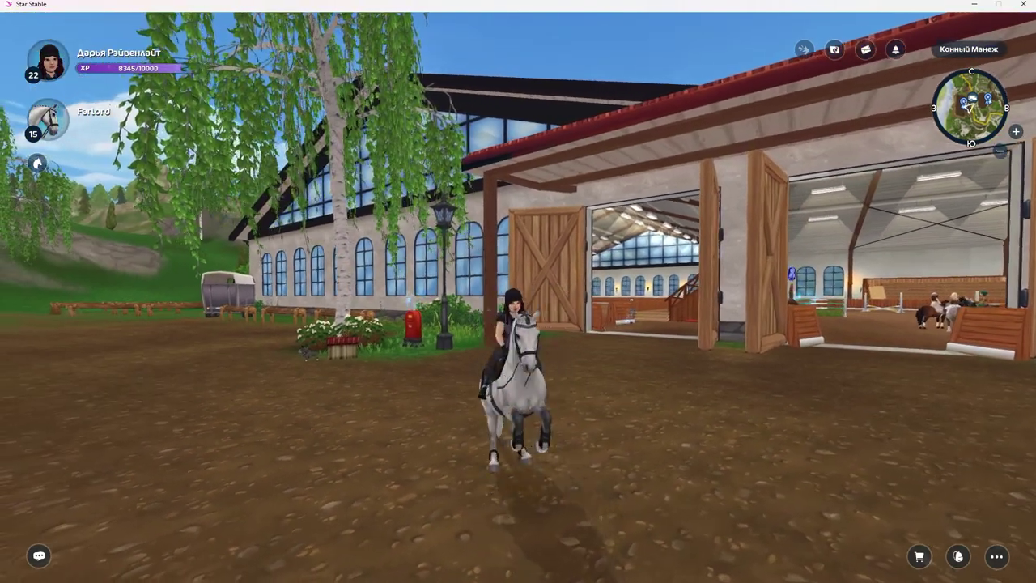
key("a")
key("a")
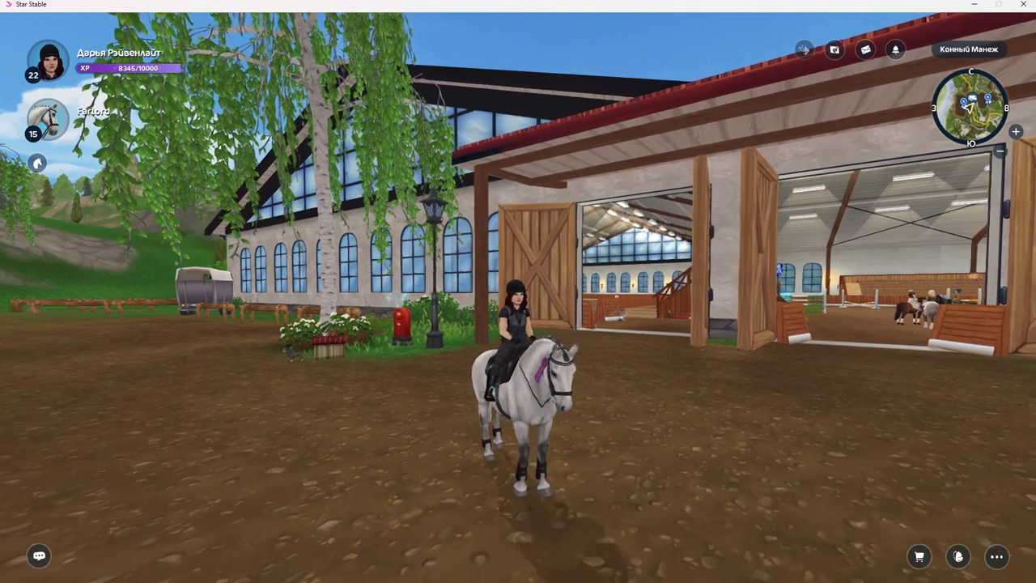
key("w")
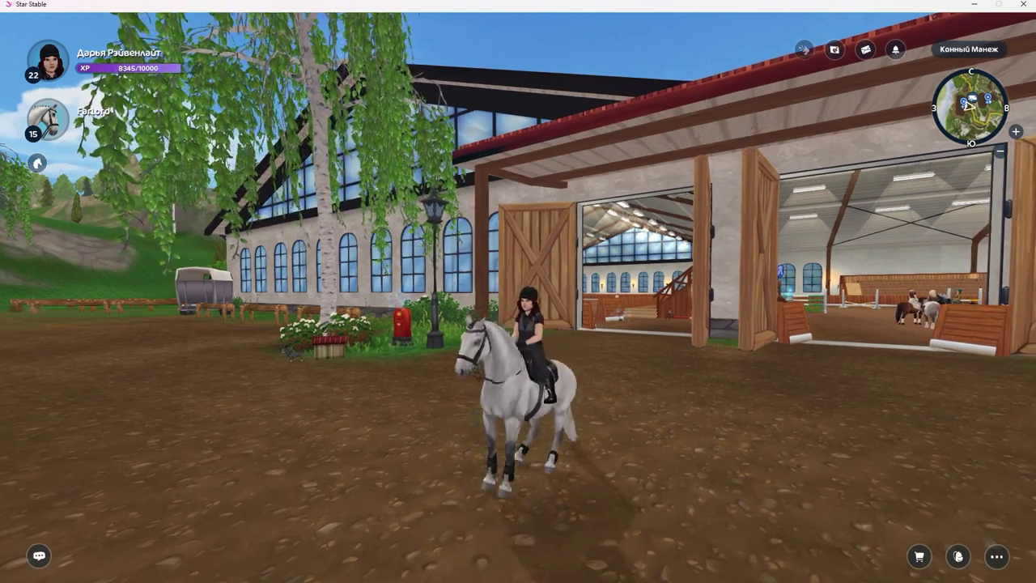